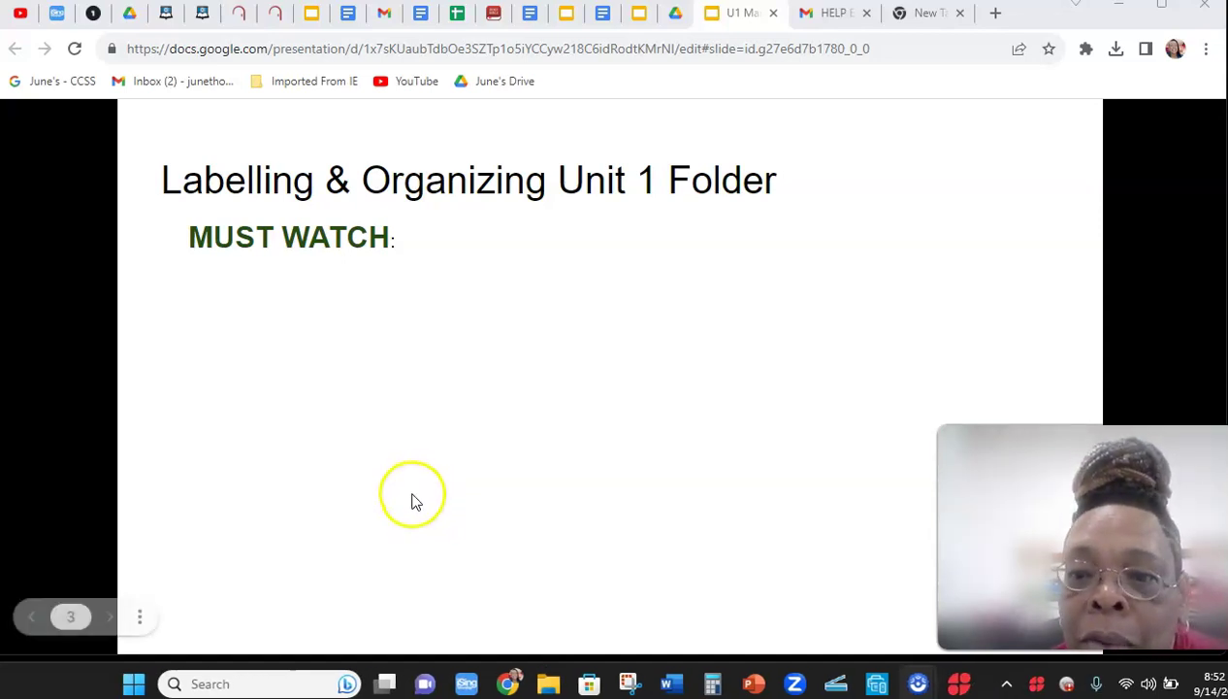
Reveal the two bullets on labelling the Unit 1 folder and labelling each worksheet
click(221, 621)
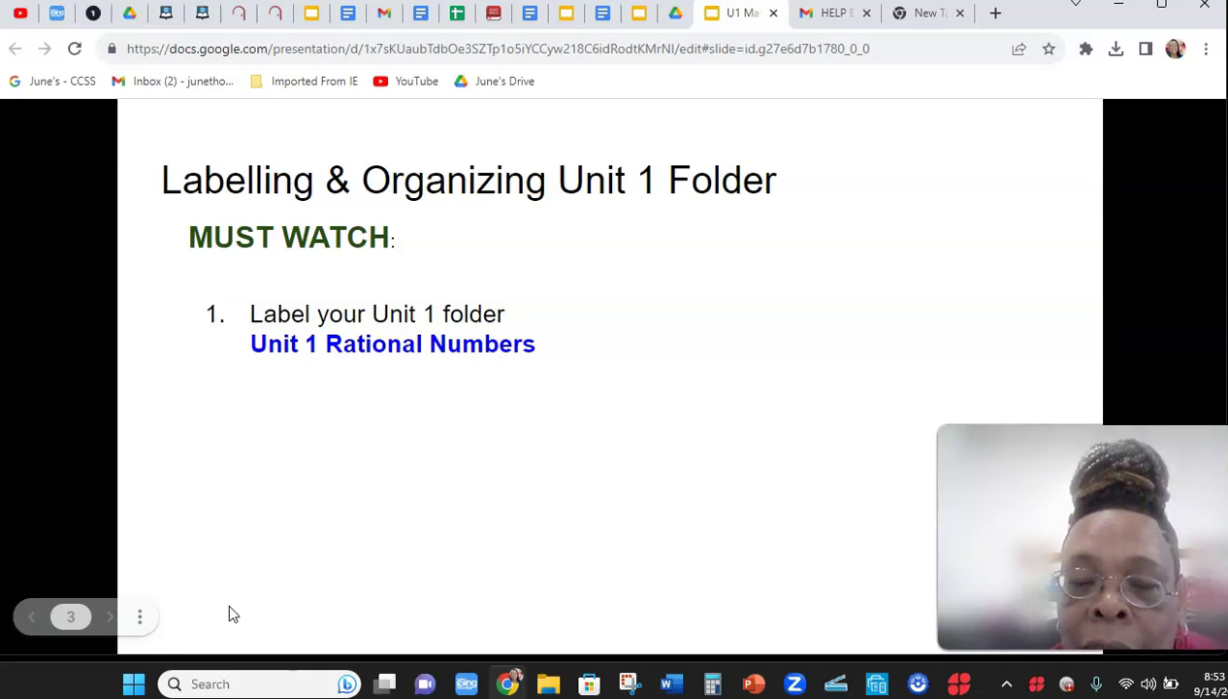
click(231, 609)
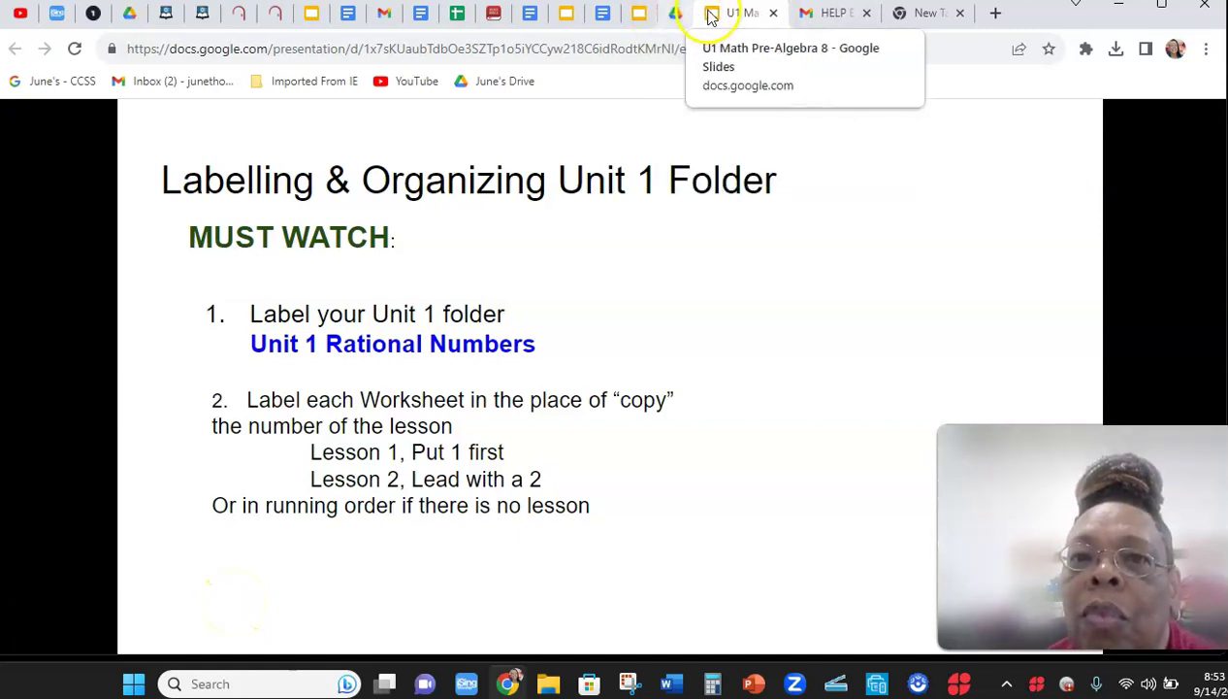
Advance to the Lesson 2 worksheet links and open Mastery1 SOL 8.2 Real Numbers Sort
click(731, 271)
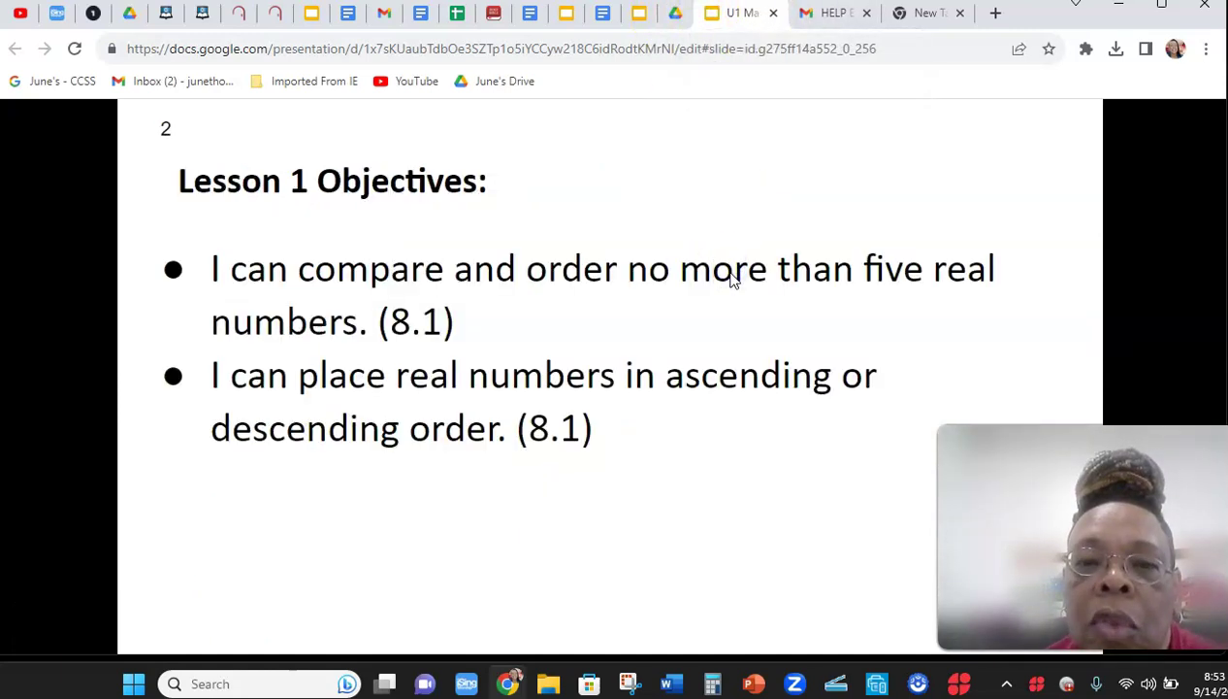
click(733, 279)
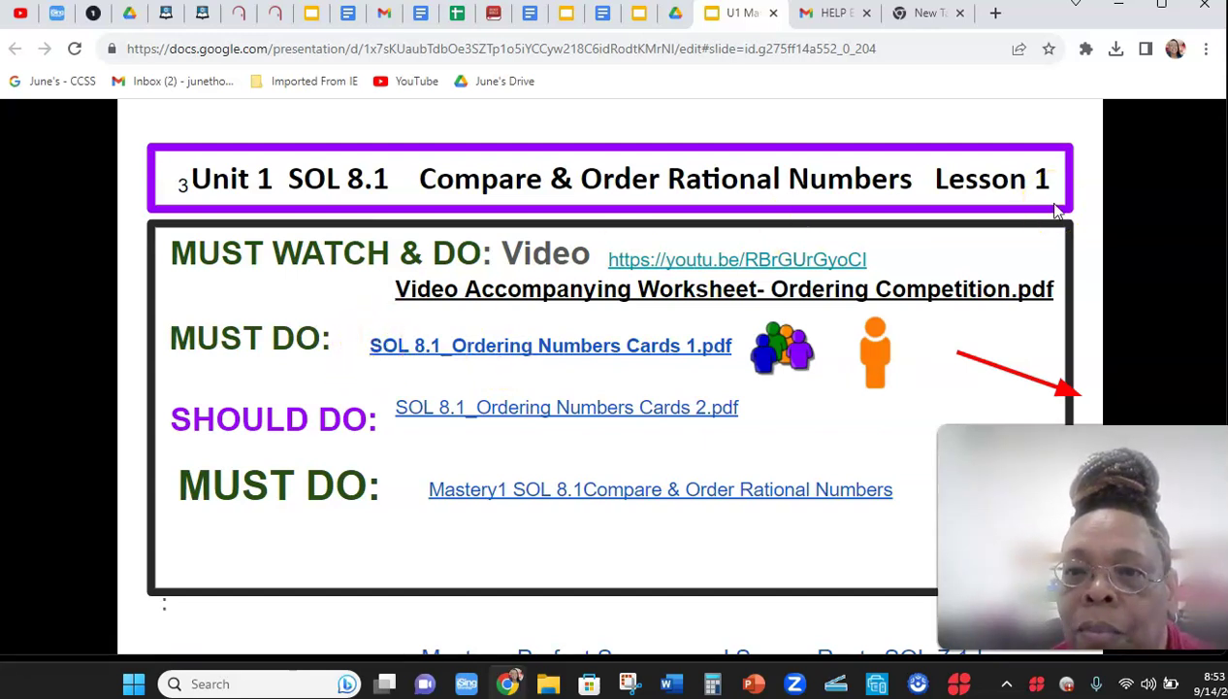
click(479, 542)
click(482, 543)
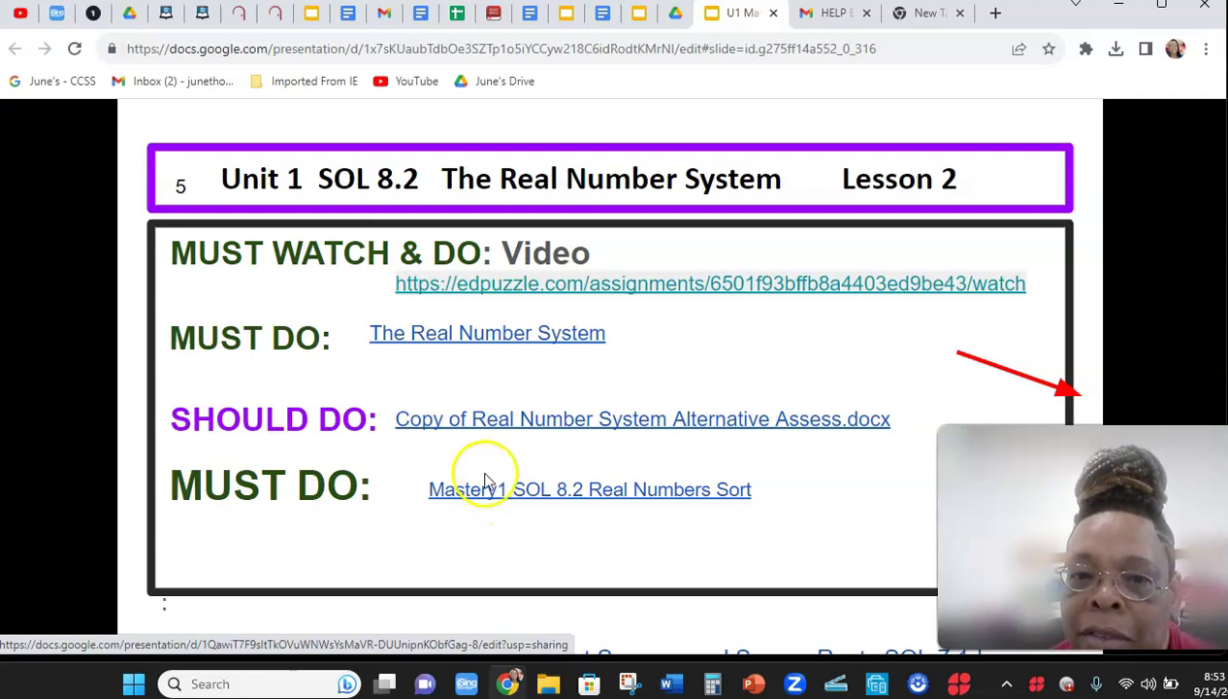
click(510, 492)
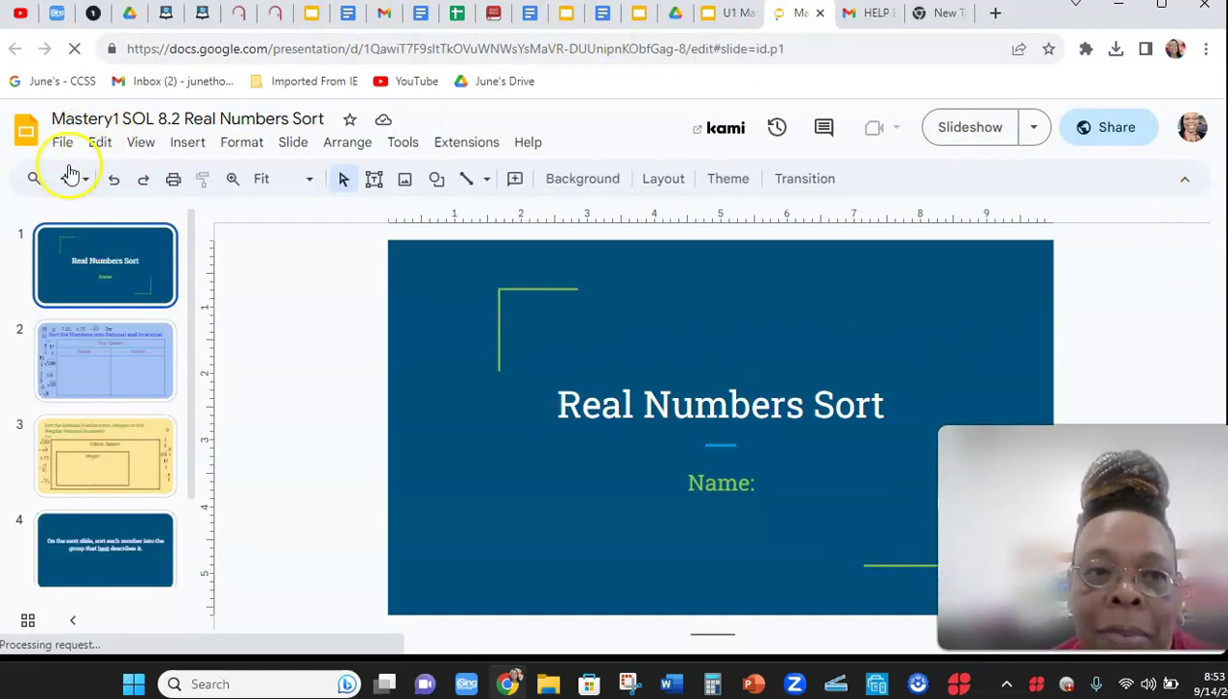
Copy the entire presentation, replacing the 'Copy of' prefix with your first name
click(61, 141)
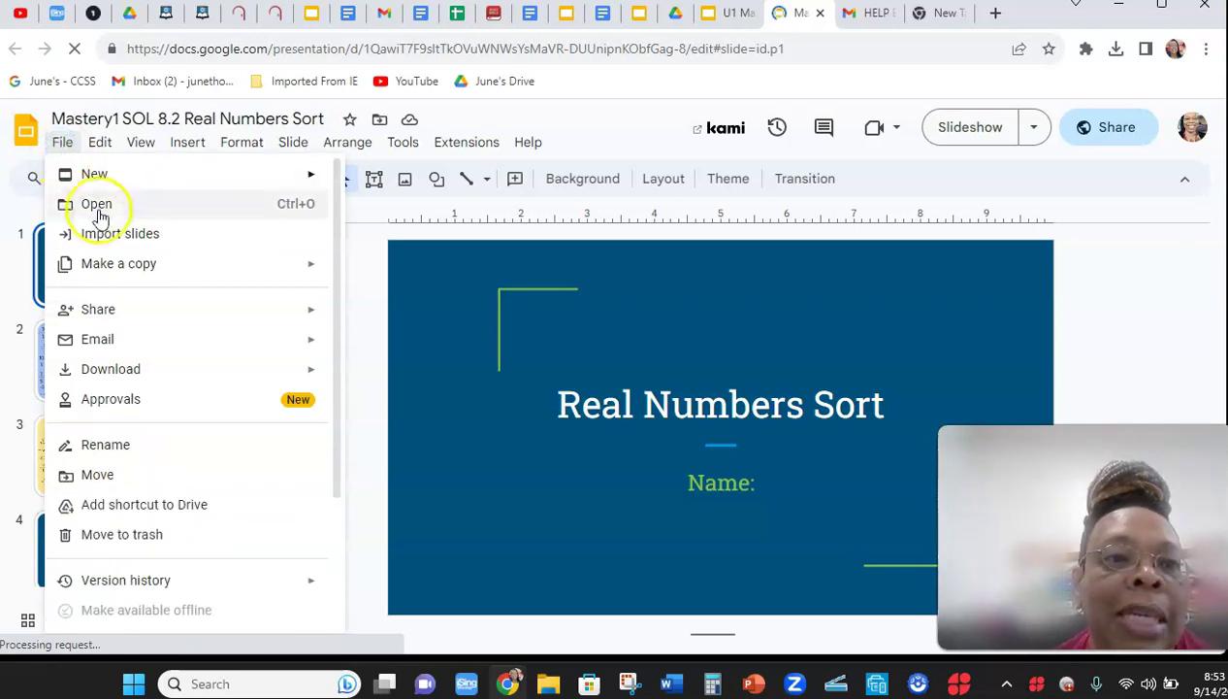
mouse_move(101, 263)
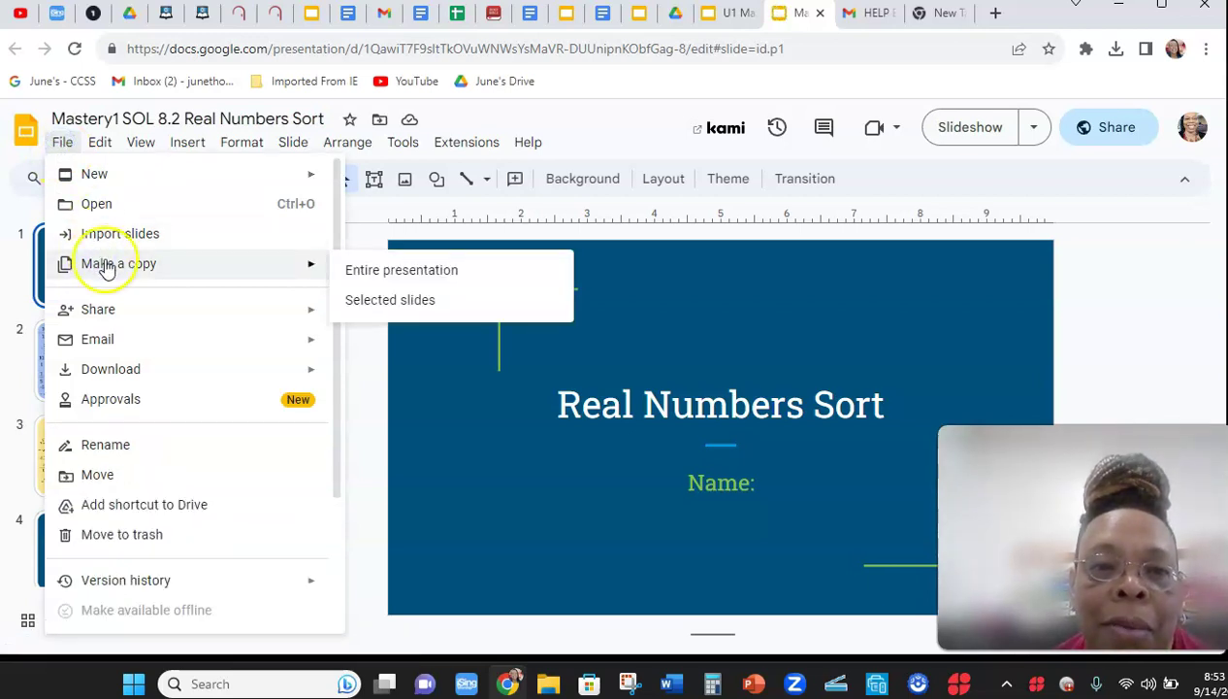
click(410, 279)
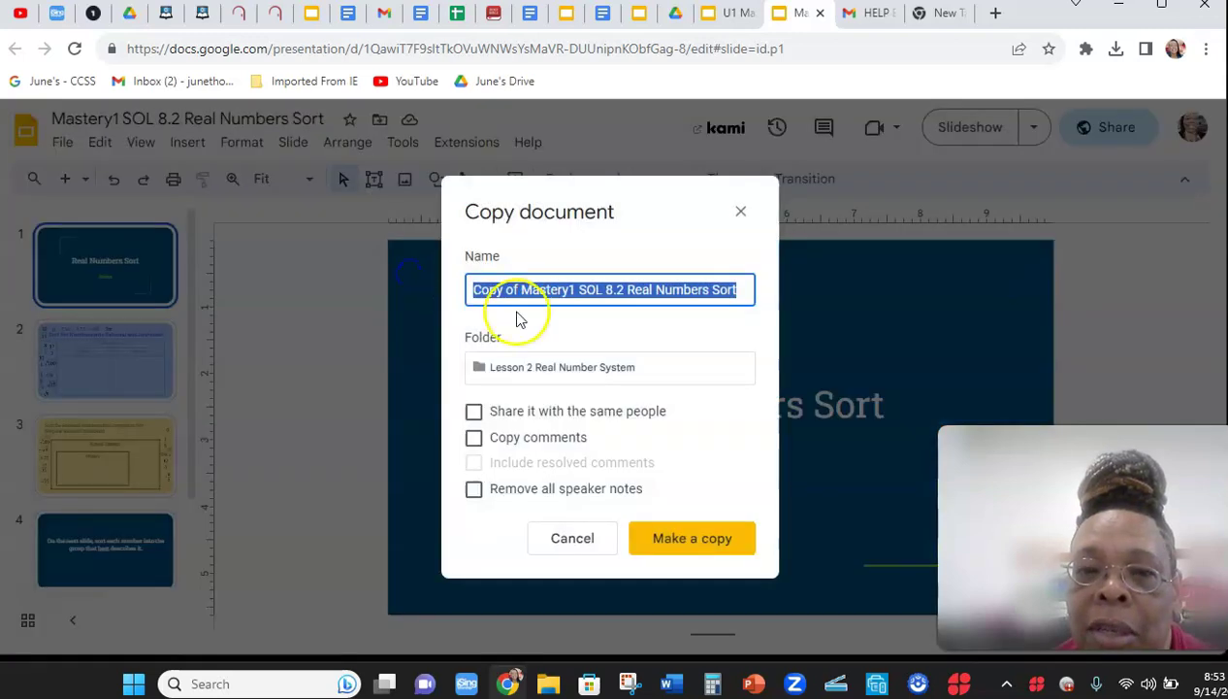
click(495, 289)
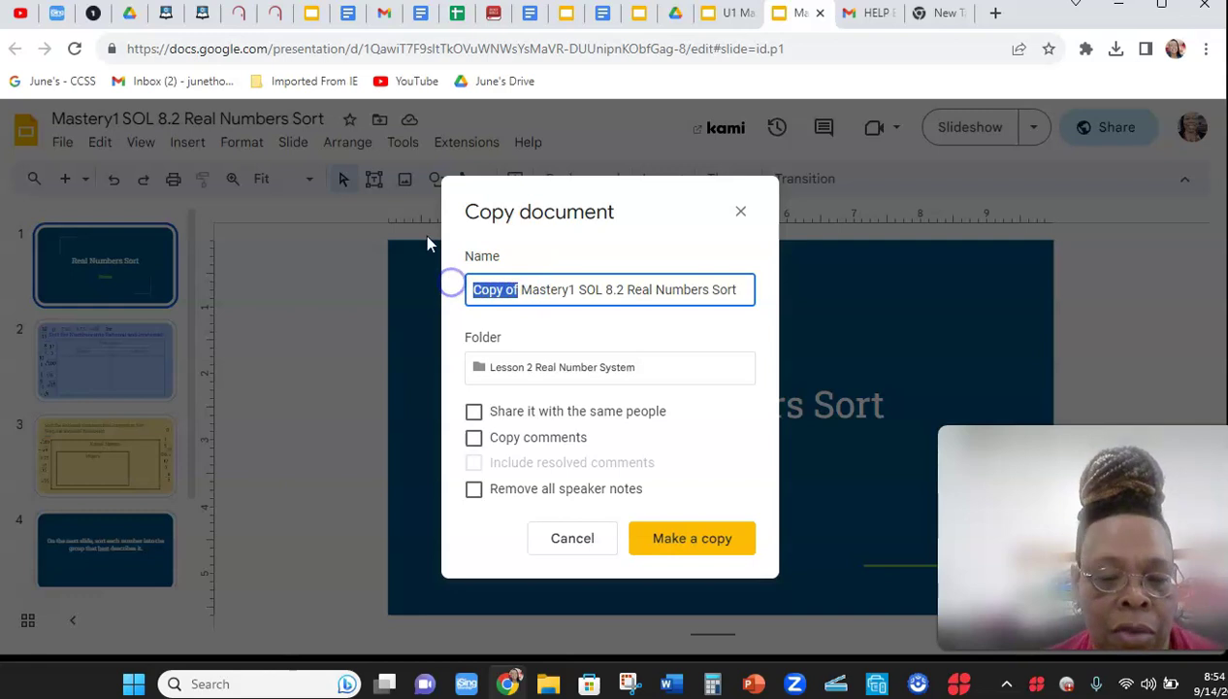
key(BackSpace)
text(June)
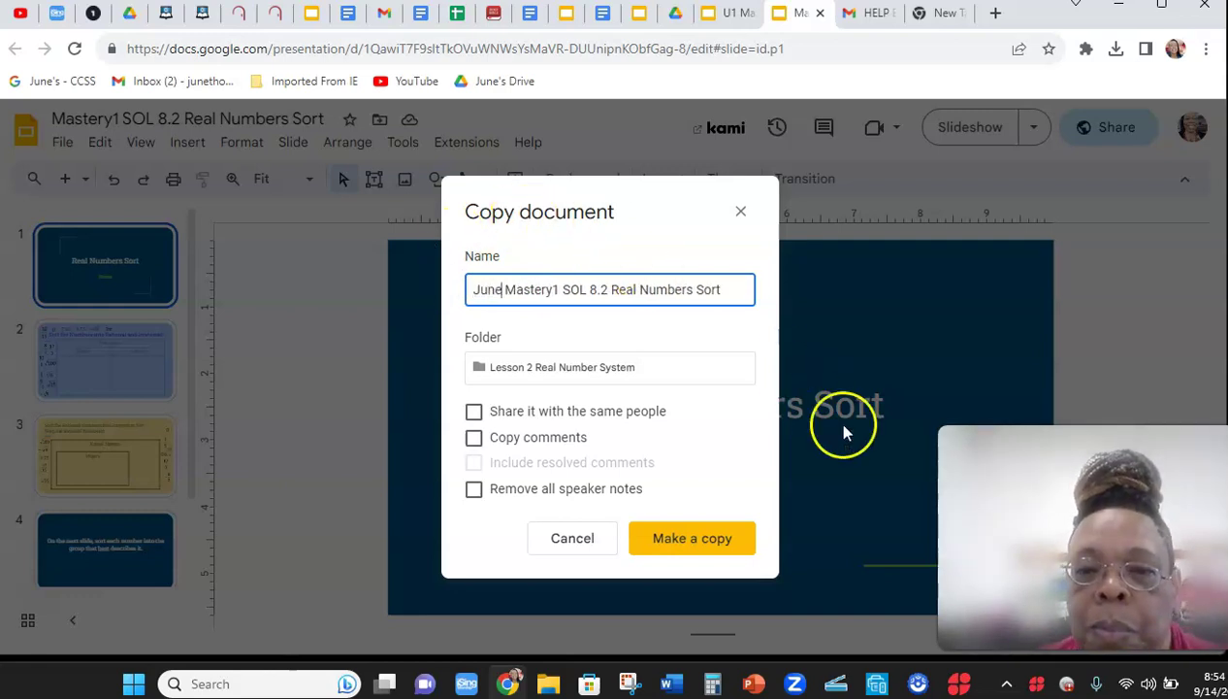
click(656, 549)
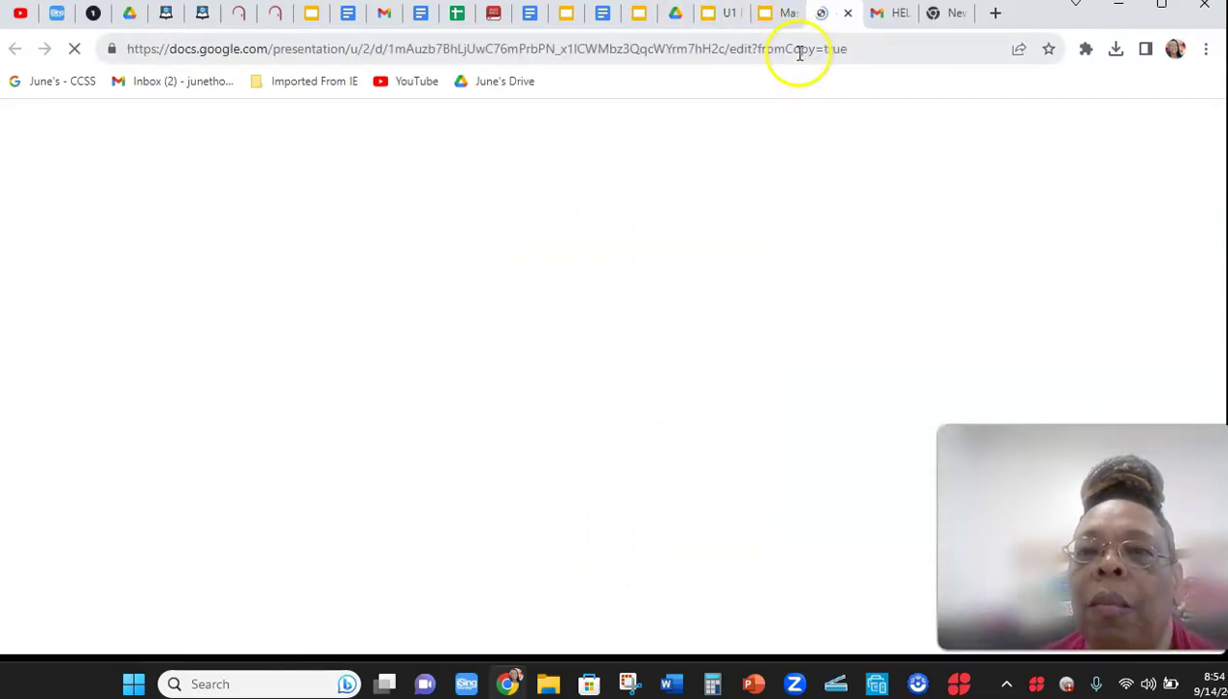
In Drive, drag the renamed Real Numbers Sort copy into Unit 1 Rational Numbers and open that folder
click(676, 15)
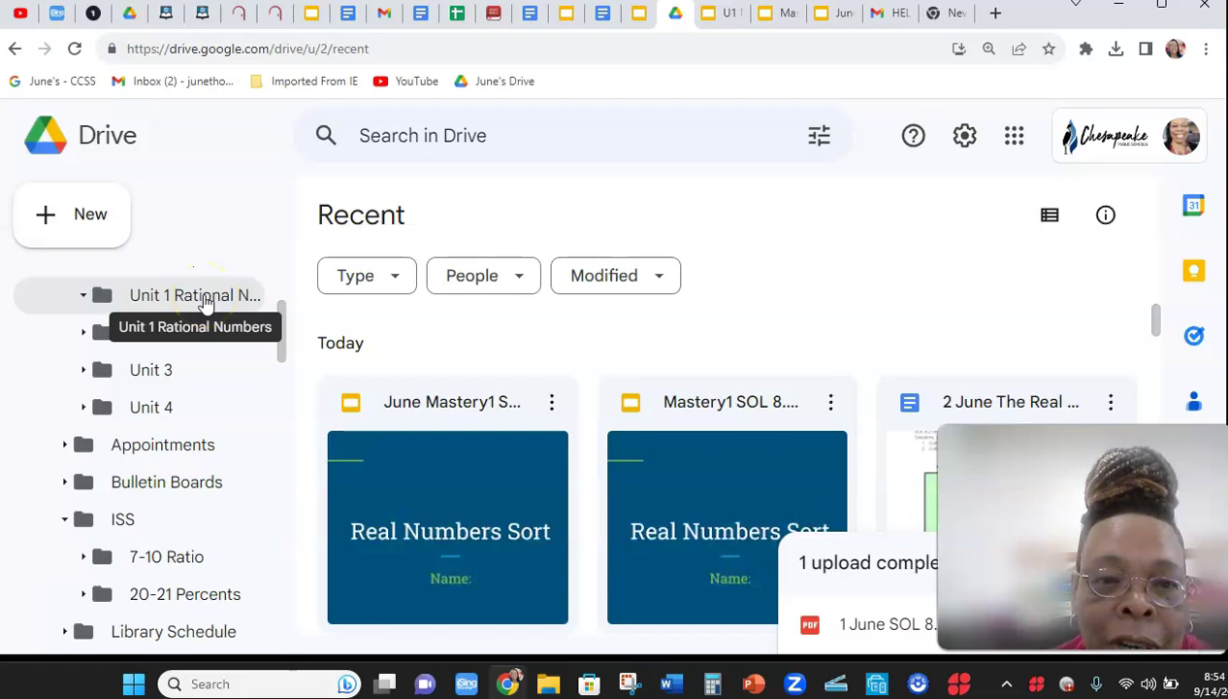
click(430, 402)
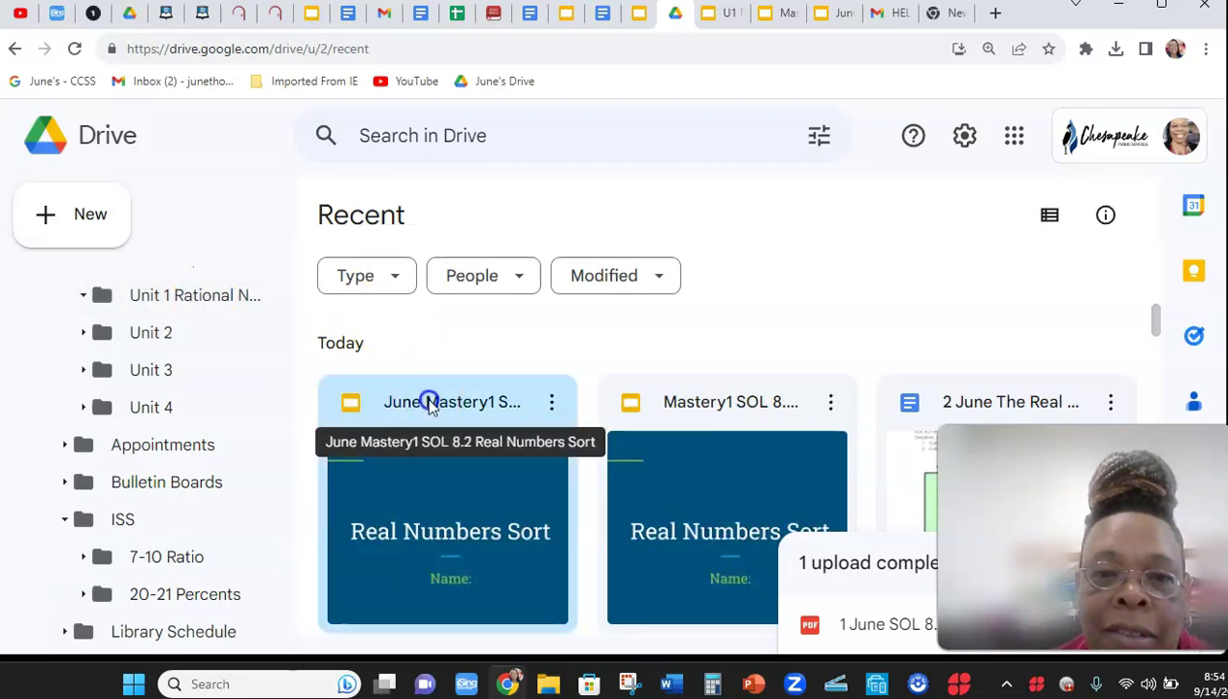
drag(340, 320, 215, 424)
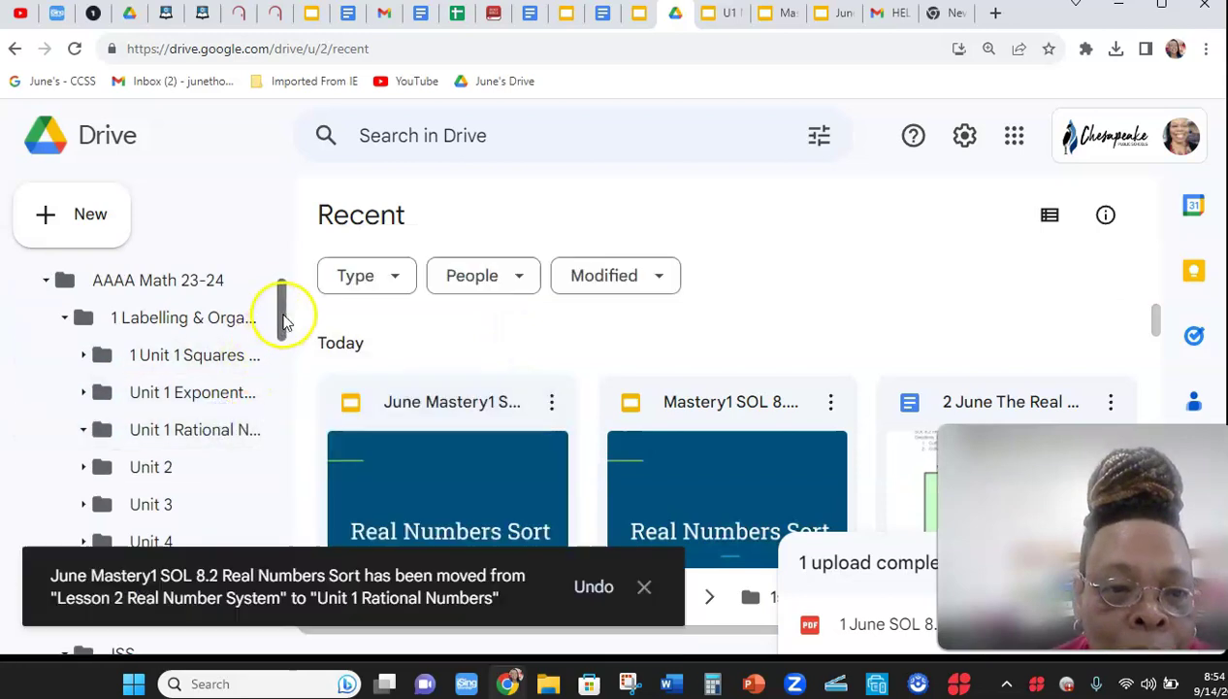
drag(282, 310, 283, 341)
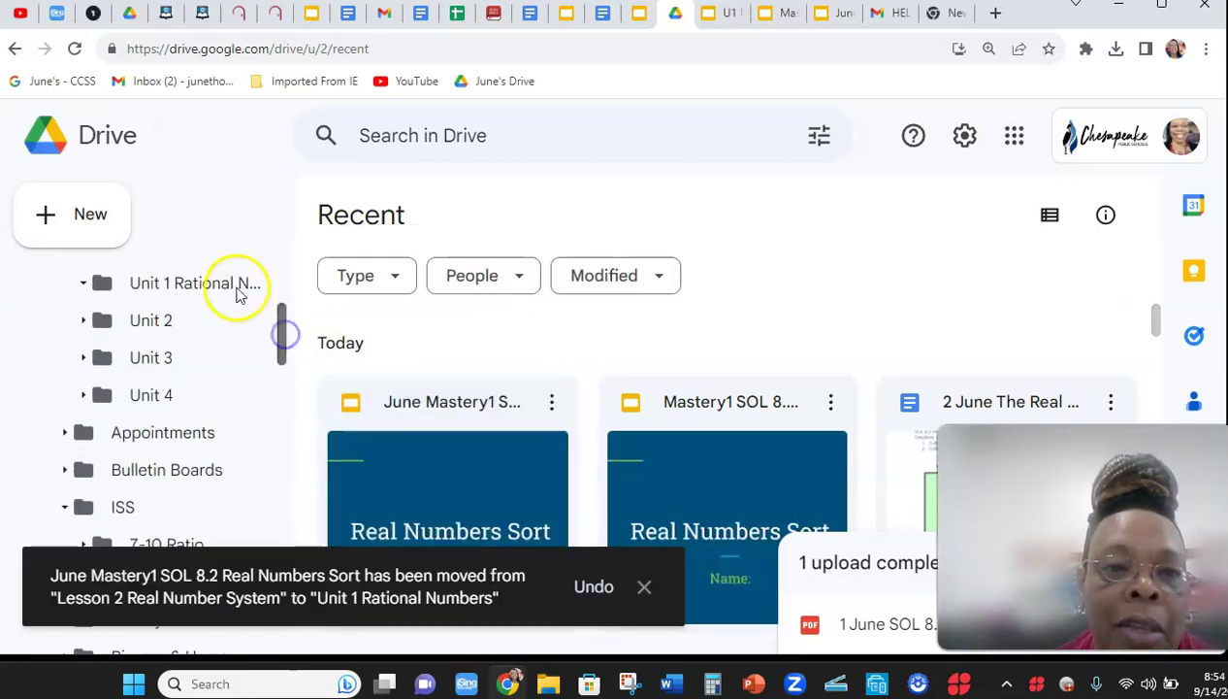
scroll(237, 294, up, 1)
click(207, 306)
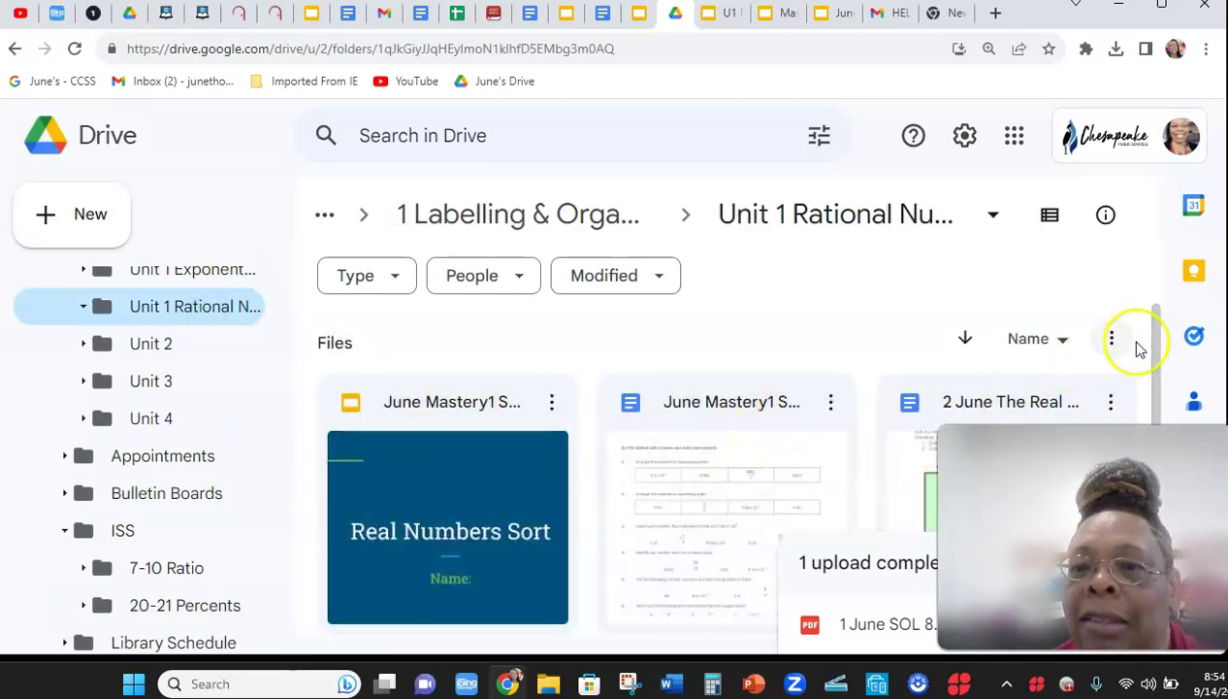
drag(1145, 323, 844, 485)
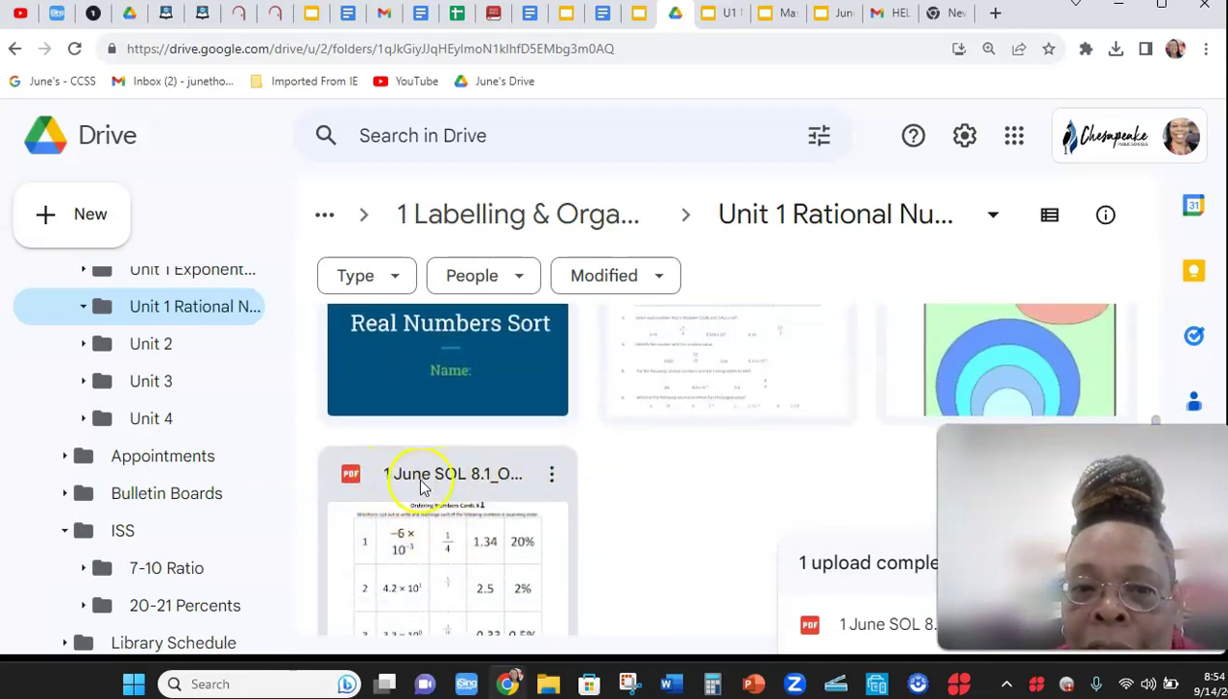
click(1152, 398)
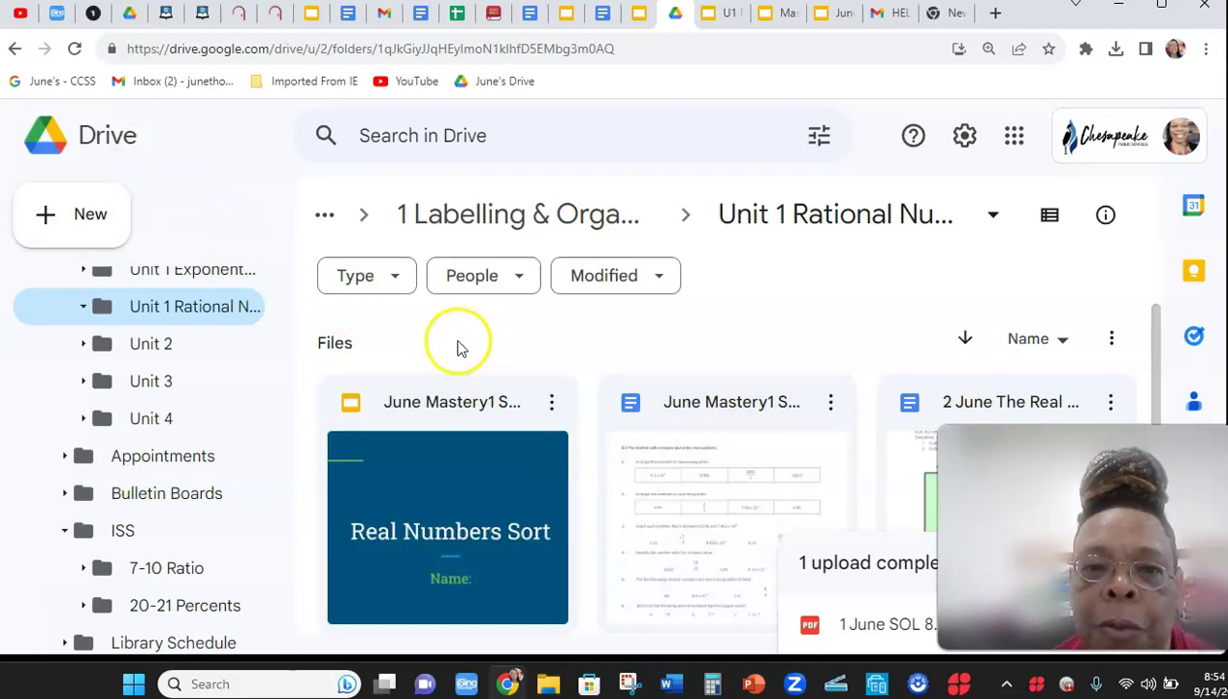
Back in the Unit 1 slides, go to the Lesson 3 to-do slide and open Product & mSum of a Rational Numbers2.pdf
click(826, 19)
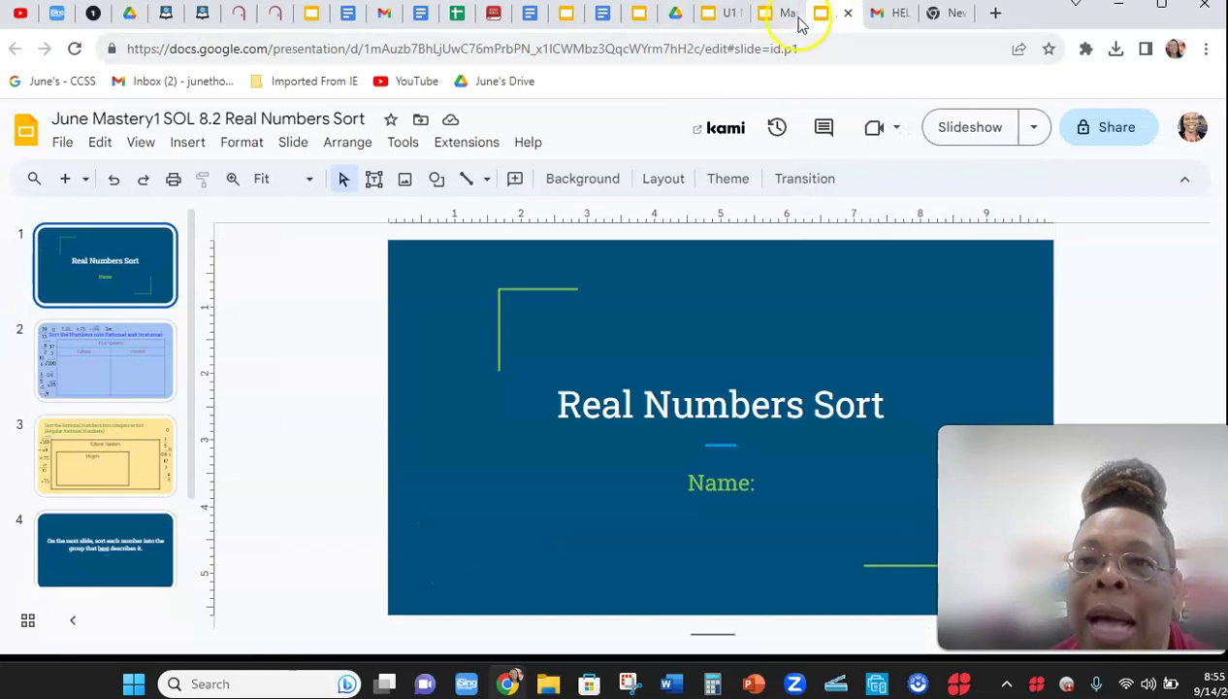
click(764, 18)
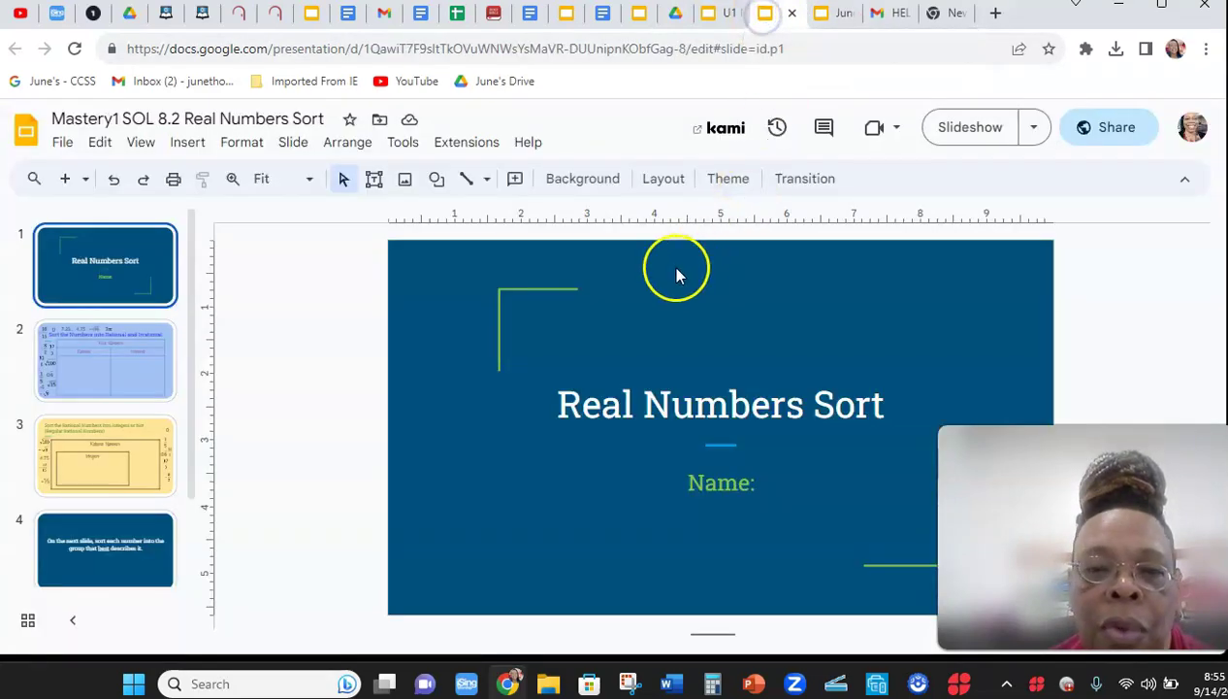
click(707, 13)
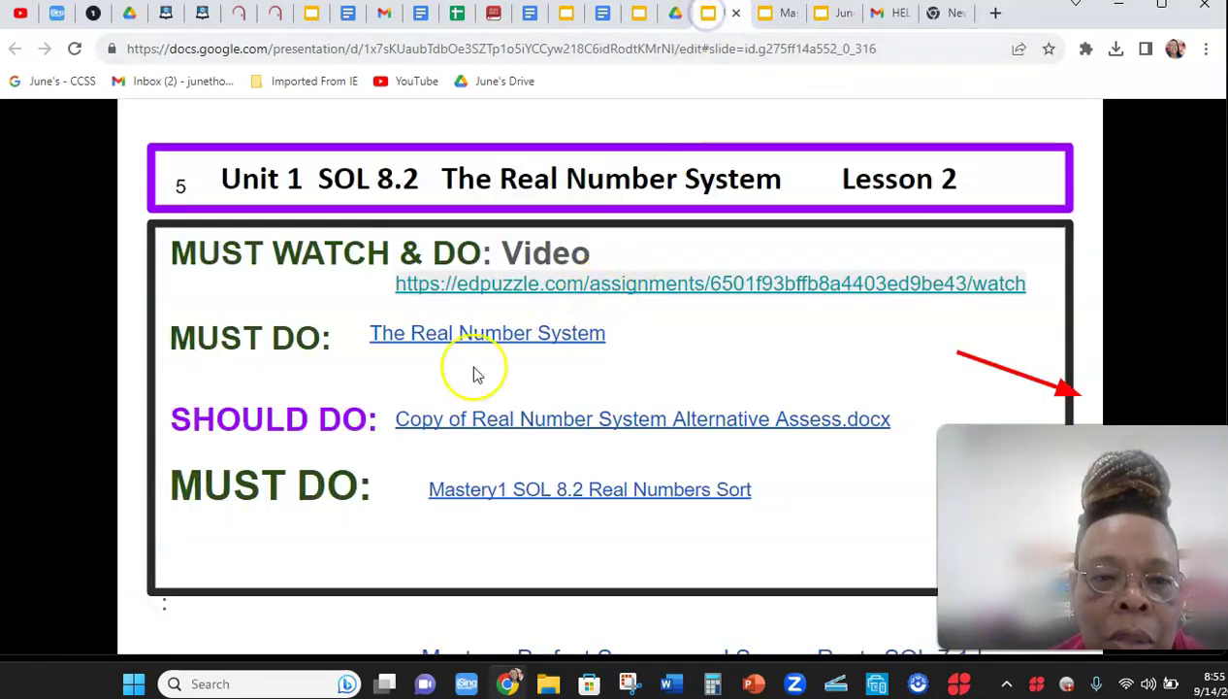
click(204, 629)
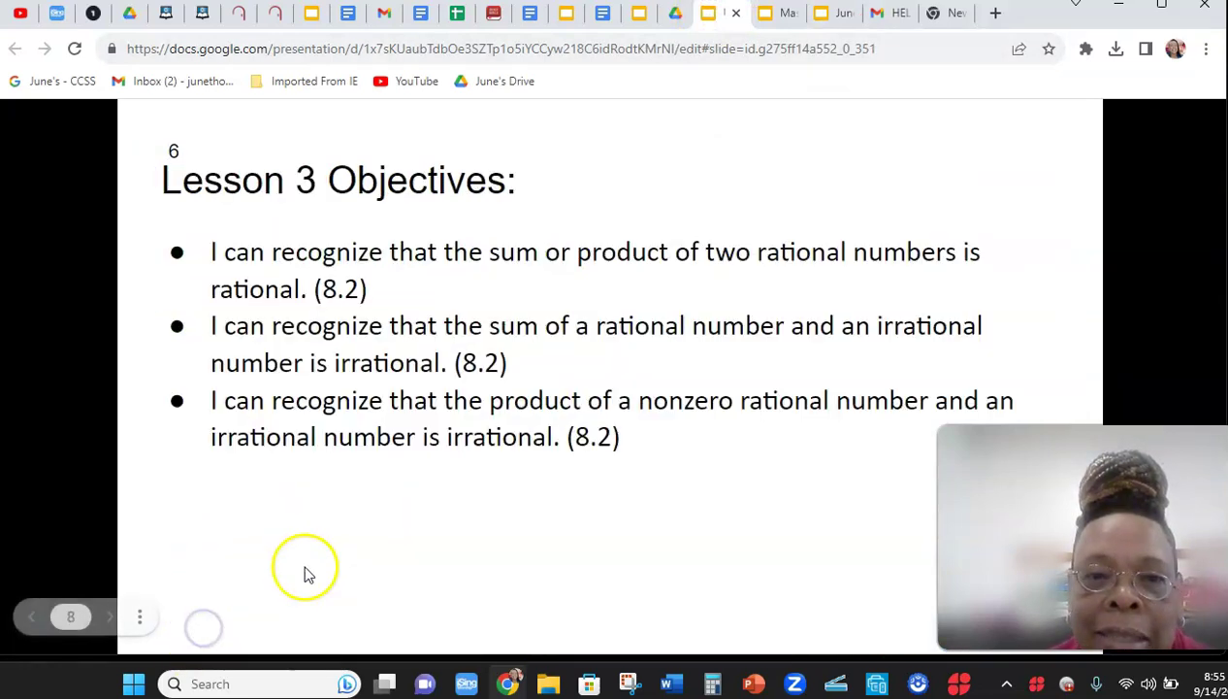
click(222, 631)
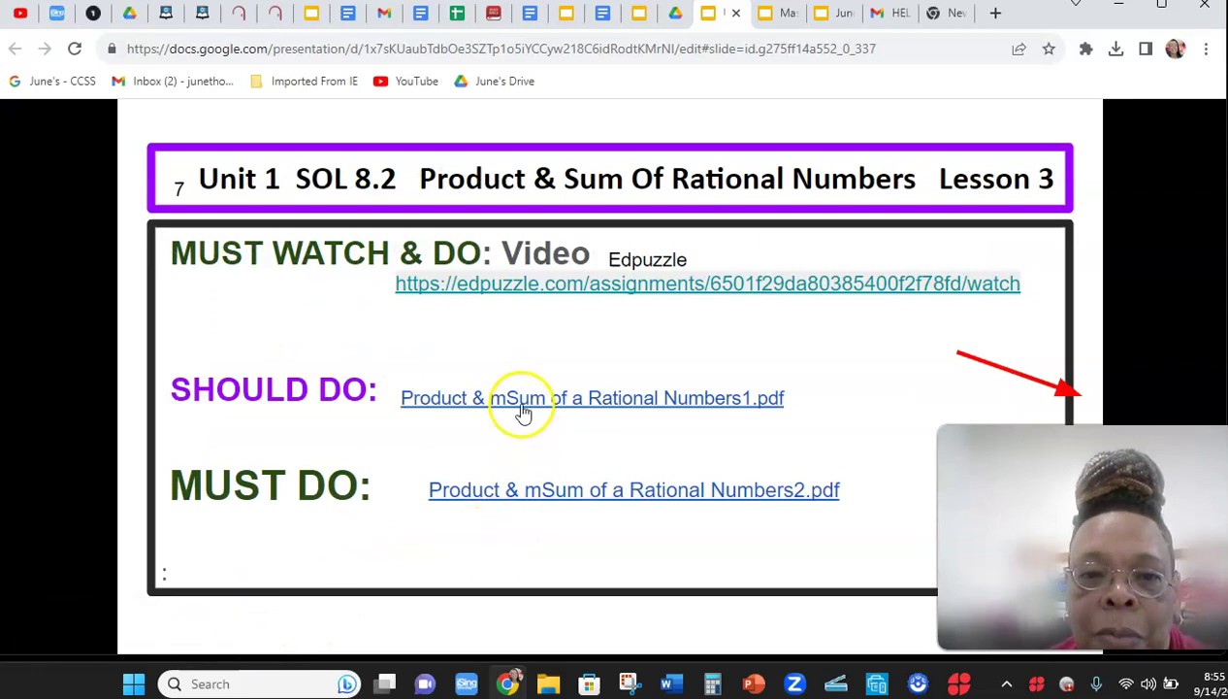
click(511, 493)
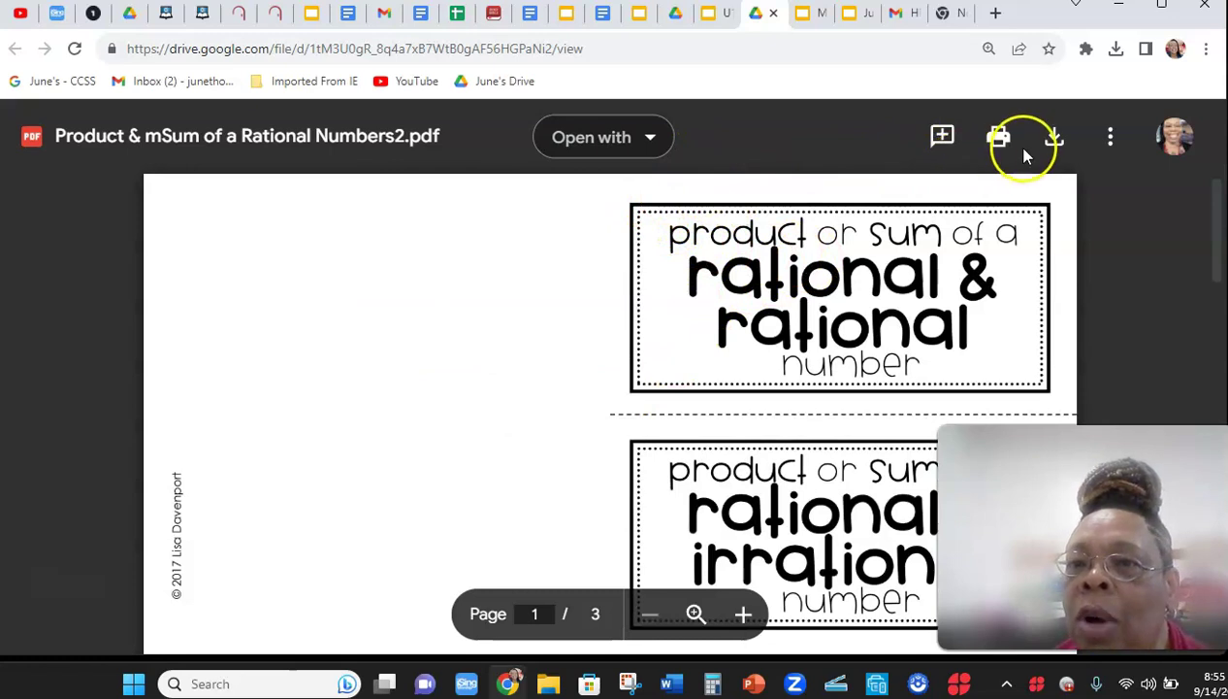
Open the worksheet PDF with Annotate with Kami
click(650, 137)
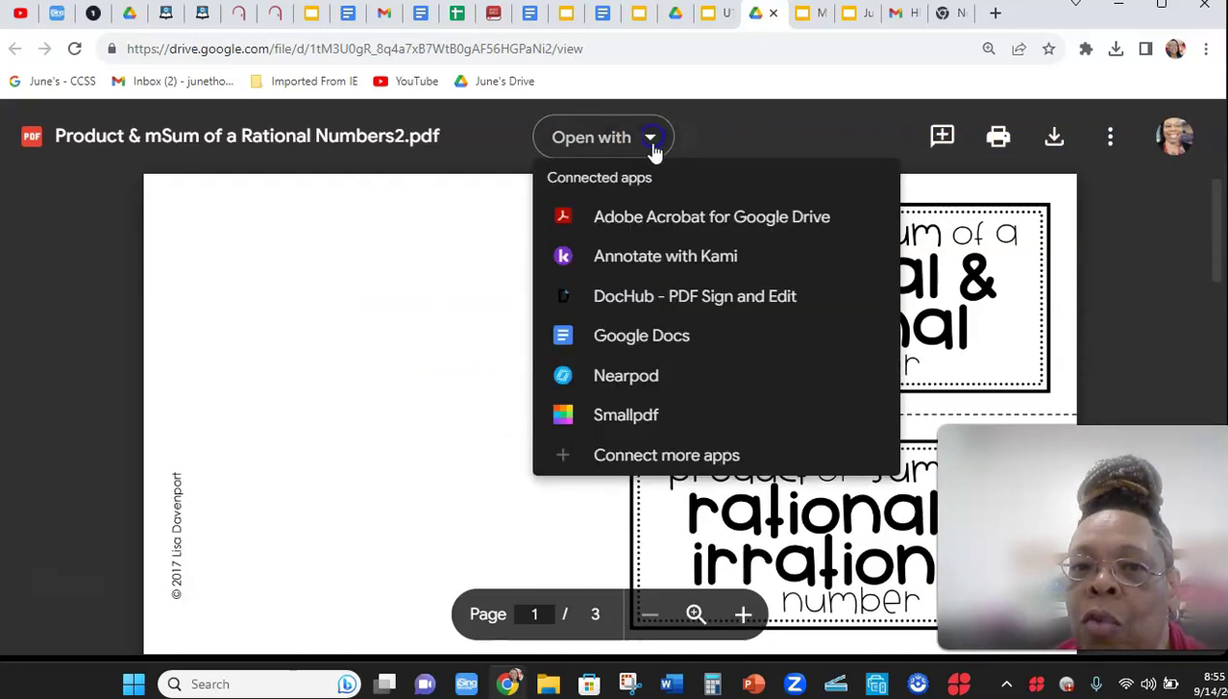
click(617, 258)
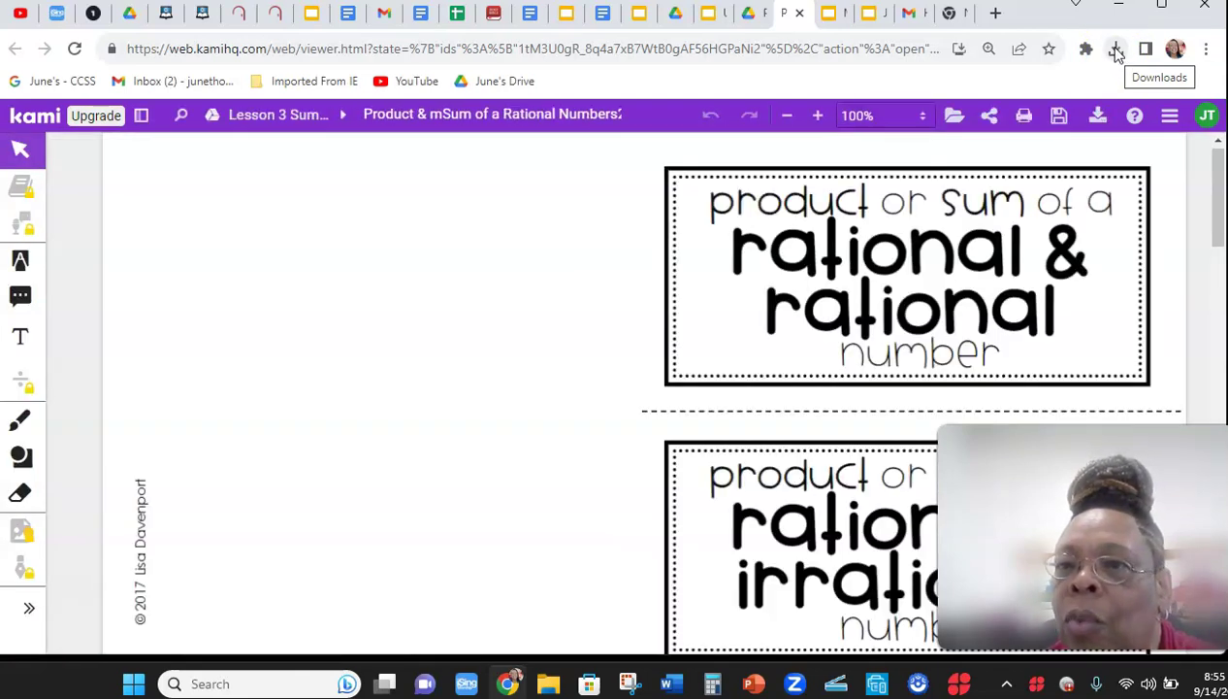
Export the annotated worksheet as a PDF named '3' plus your first name instead of 'Kami Export'
click(1116, 48)
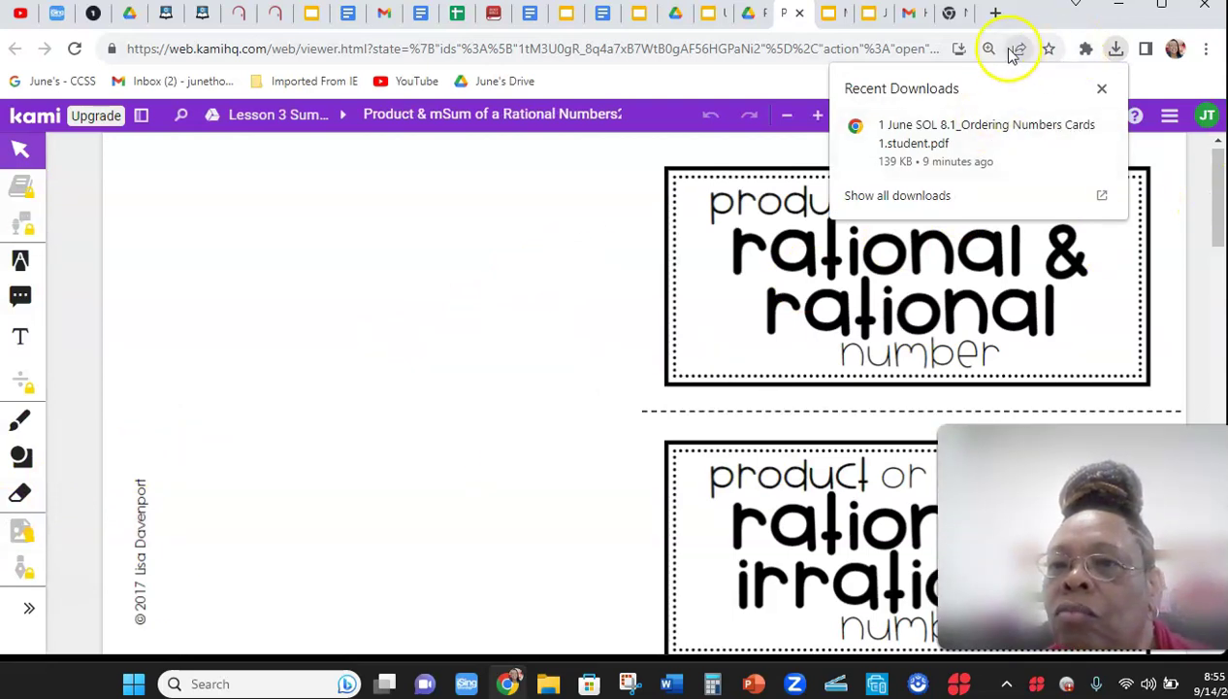
click(604, 303)
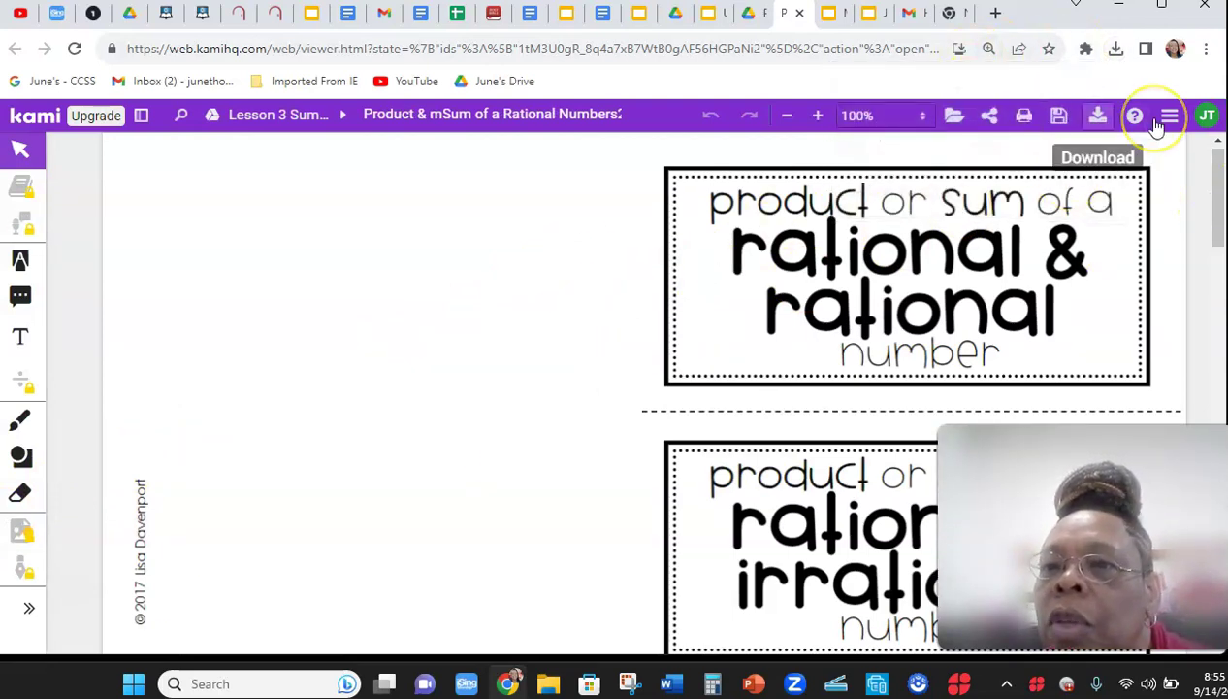
click(1097, 116)
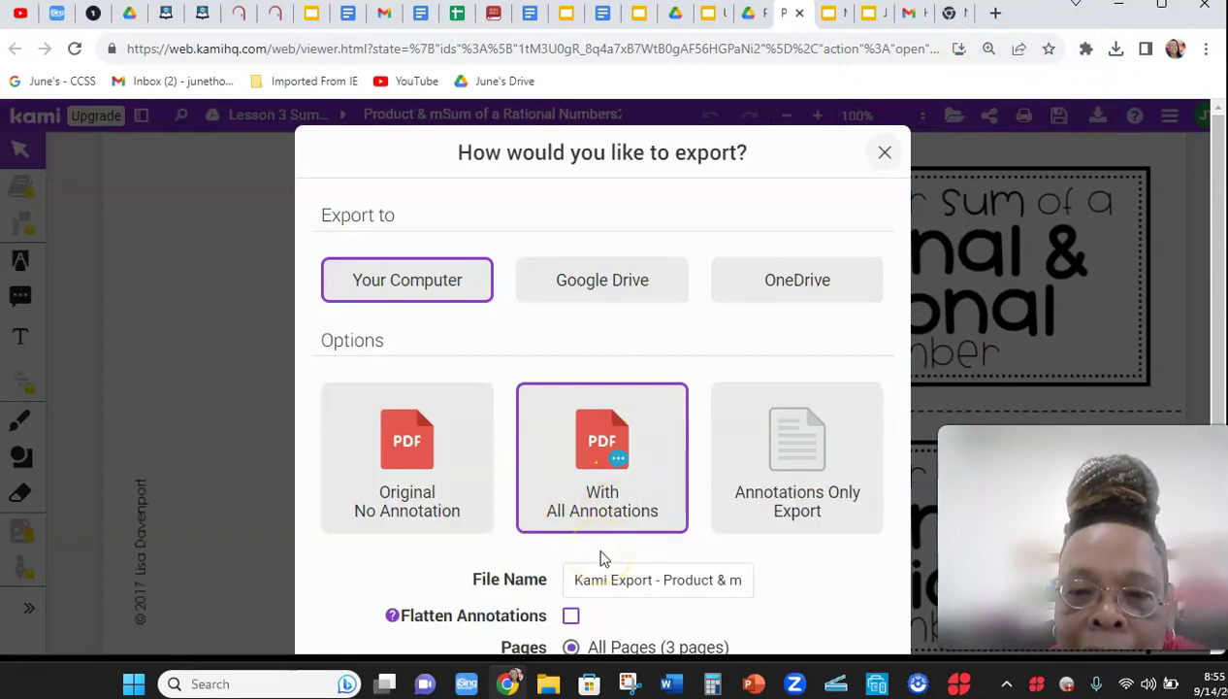
click(658, 580)
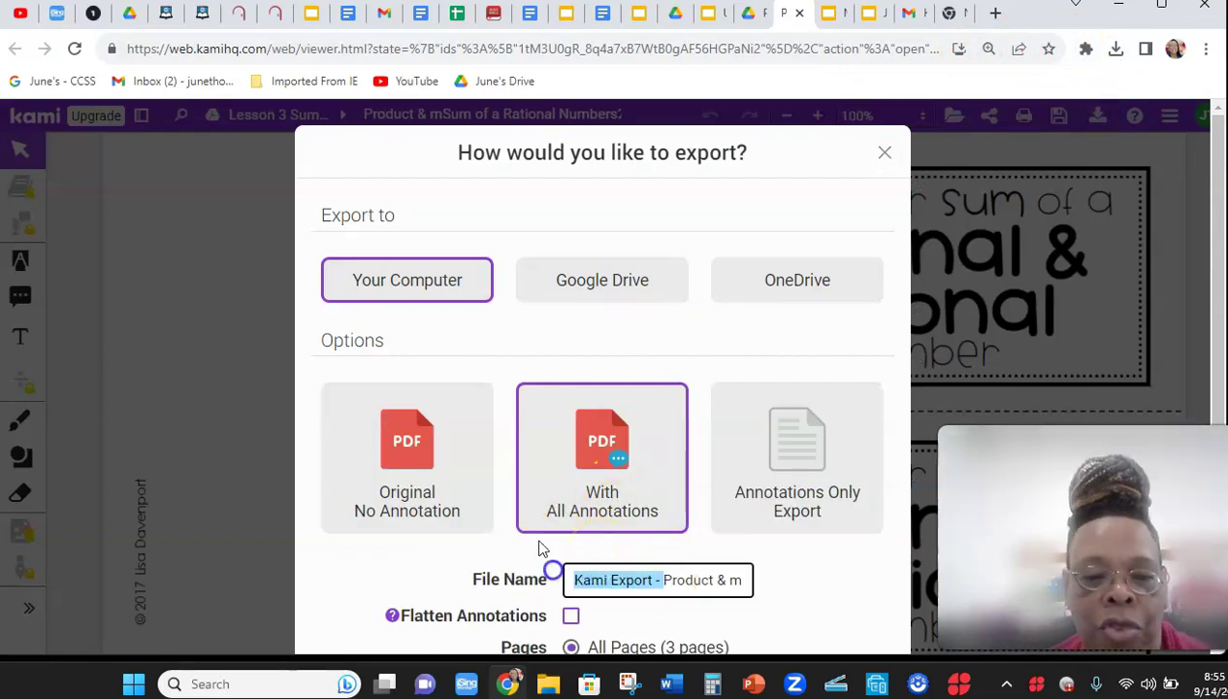
key(BackSpace)
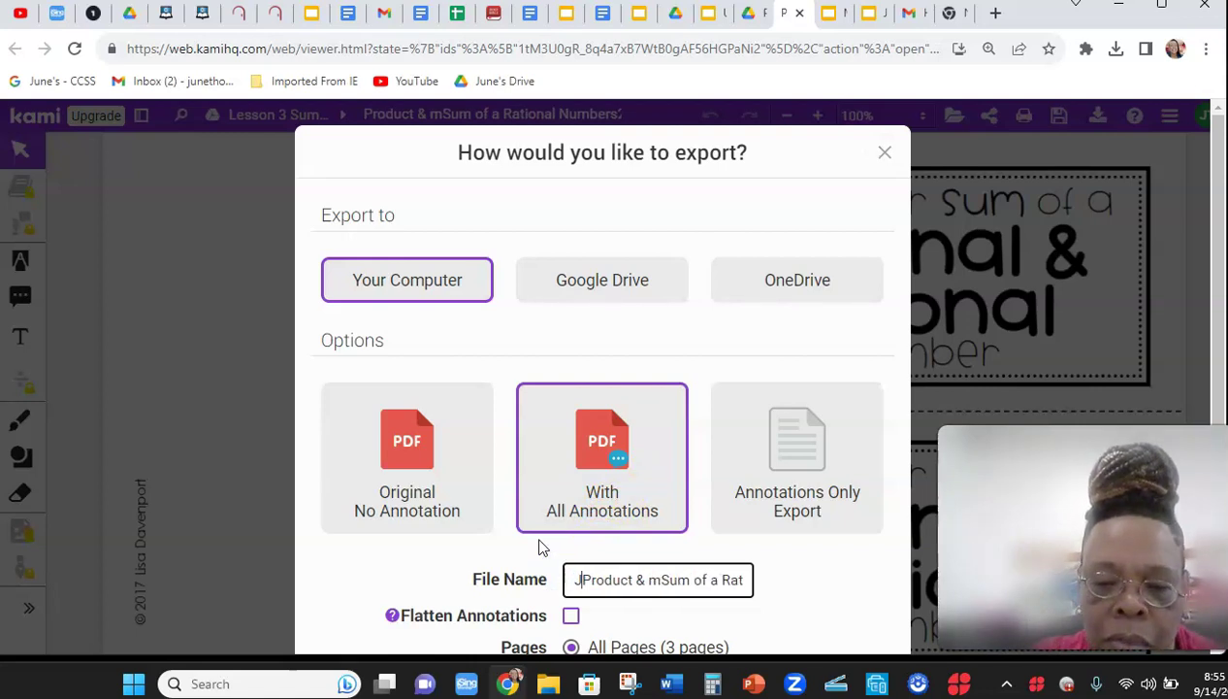
text(June)
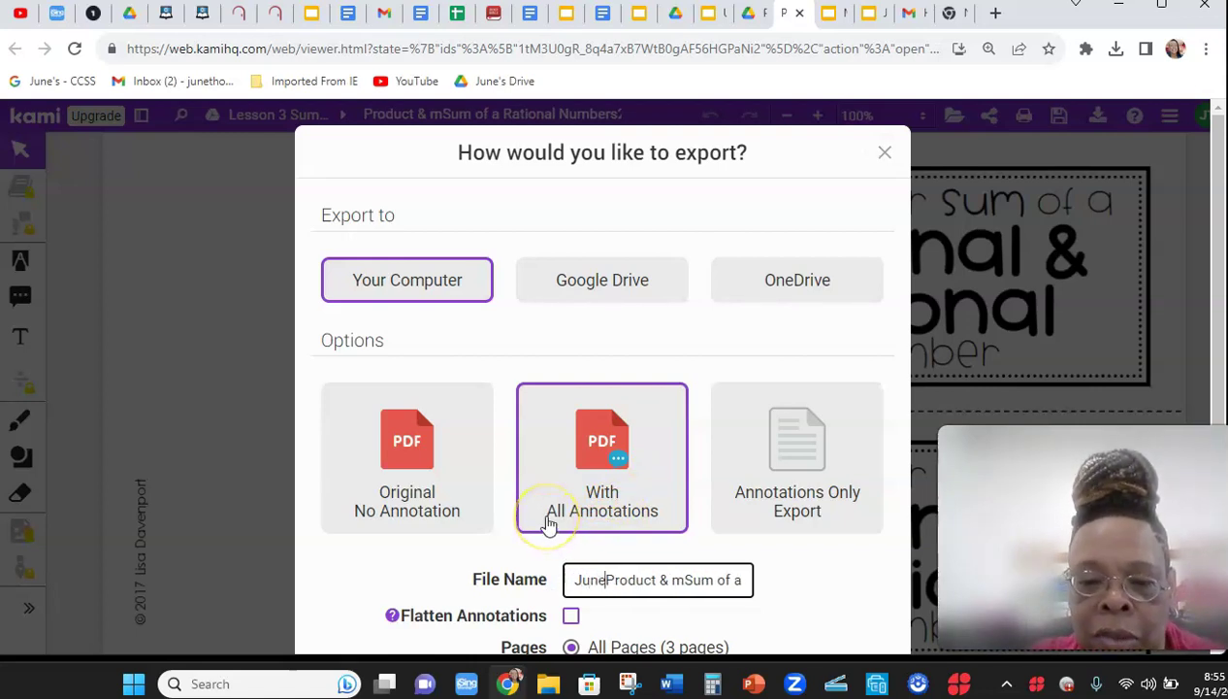
click(576, 582)
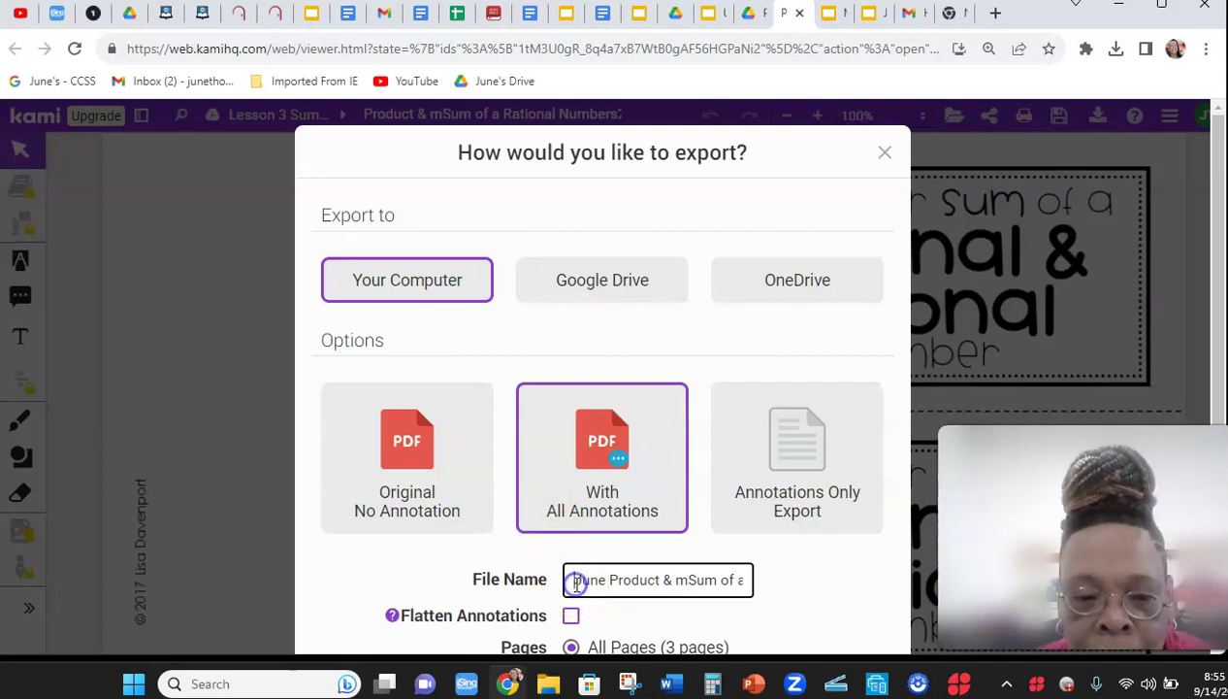
text(3)
click(581, 582)
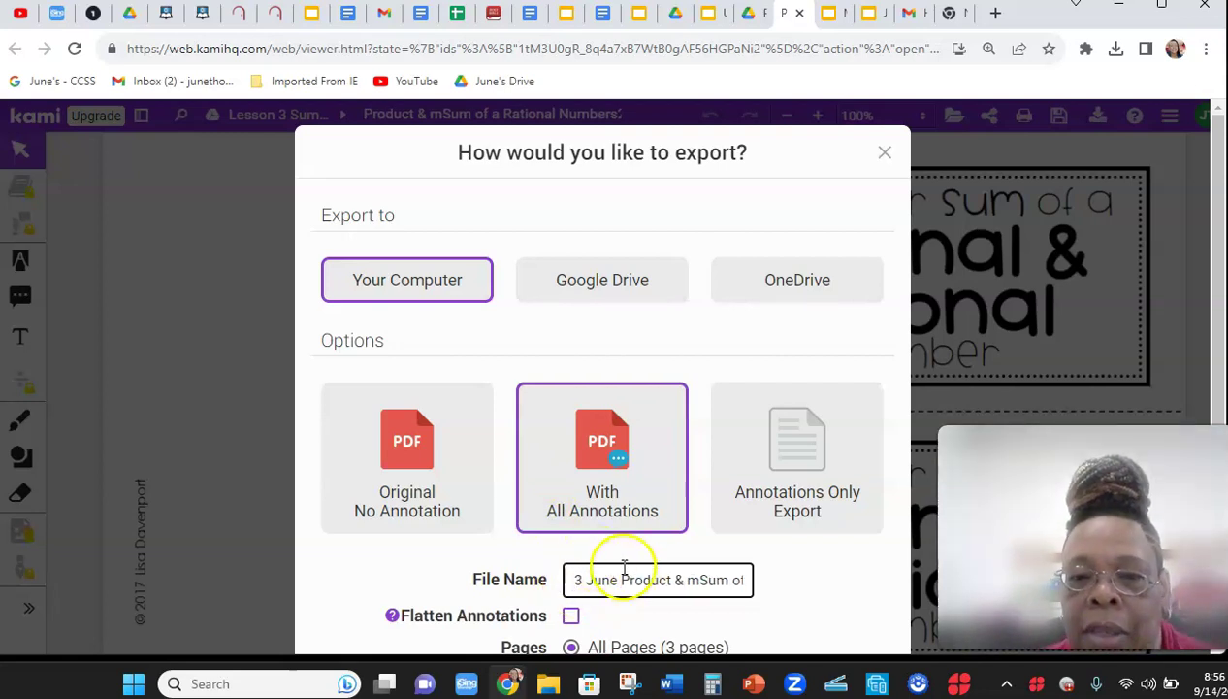
click(1206, 267)
scroll(1213, 260, down, 2)
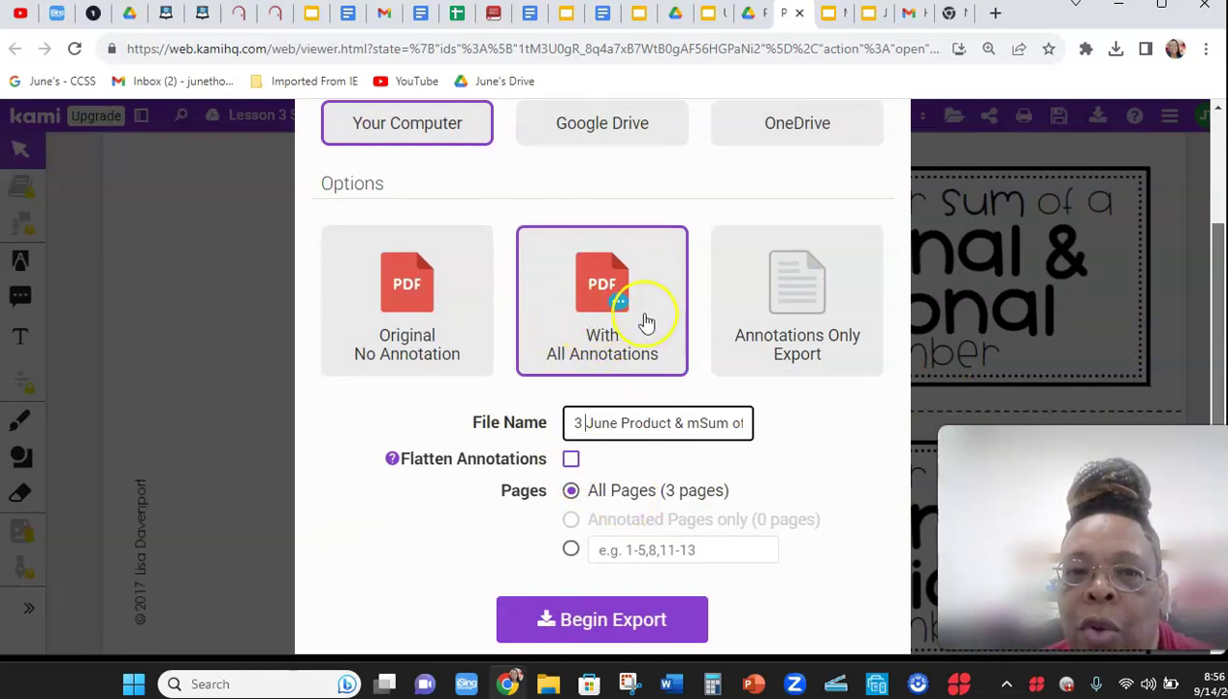
click(721, 529)
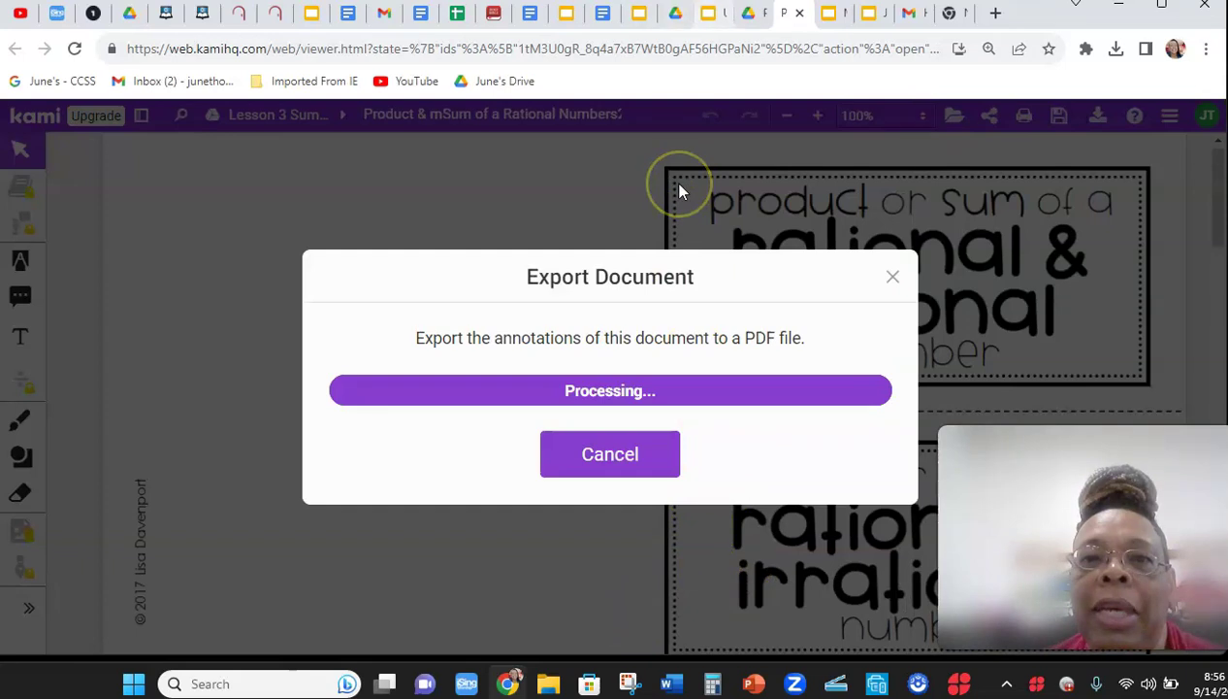
In the Drive tab, show Recent files, with the new Product & mSum PDF listed first
click(676, 12)
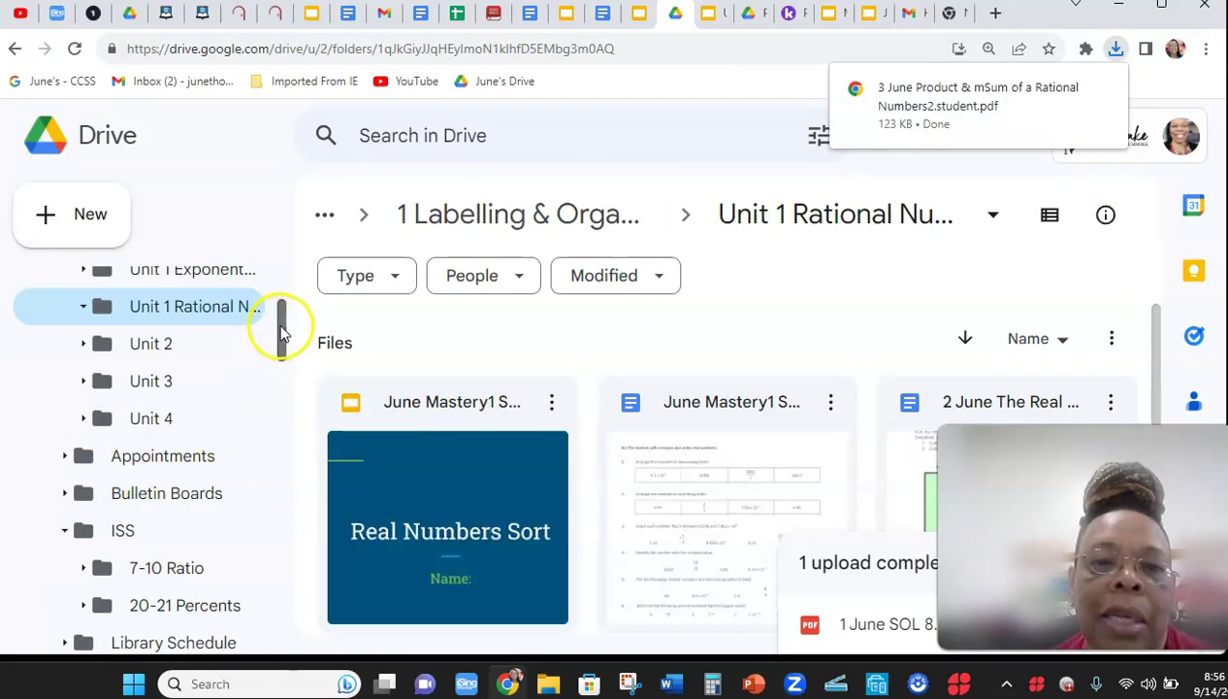
drag(282, 330, 281, 652)
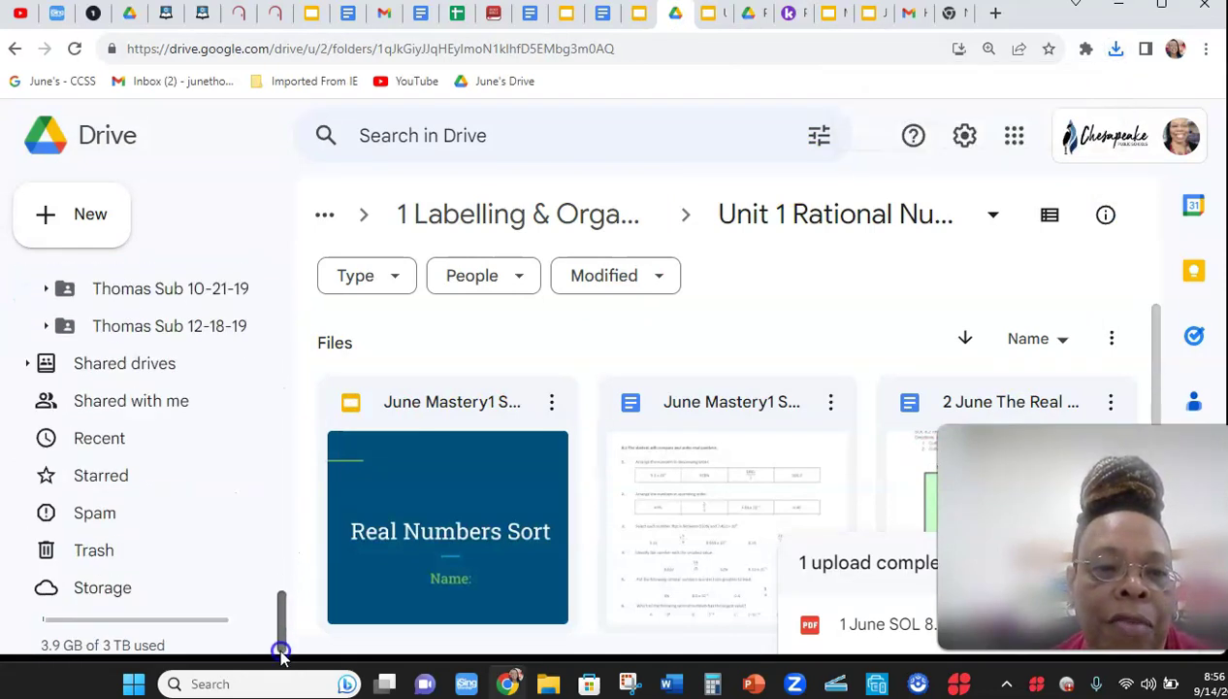
click(112, 441)
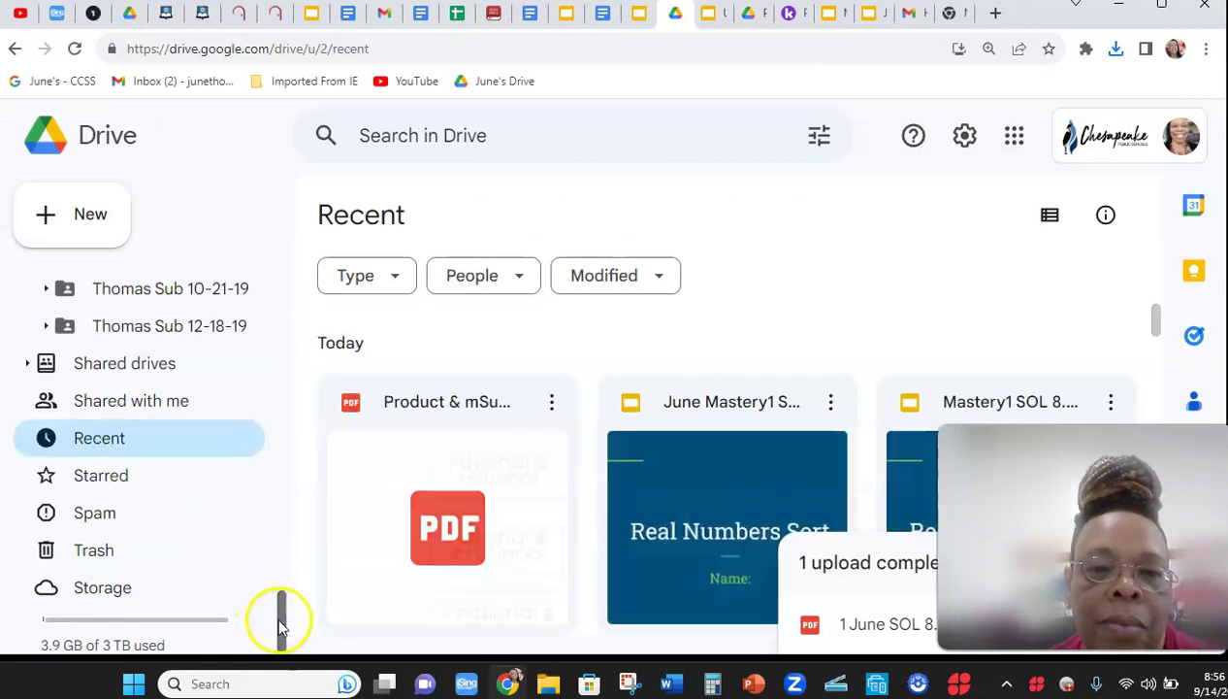
drag(279, 620, 312, 446)
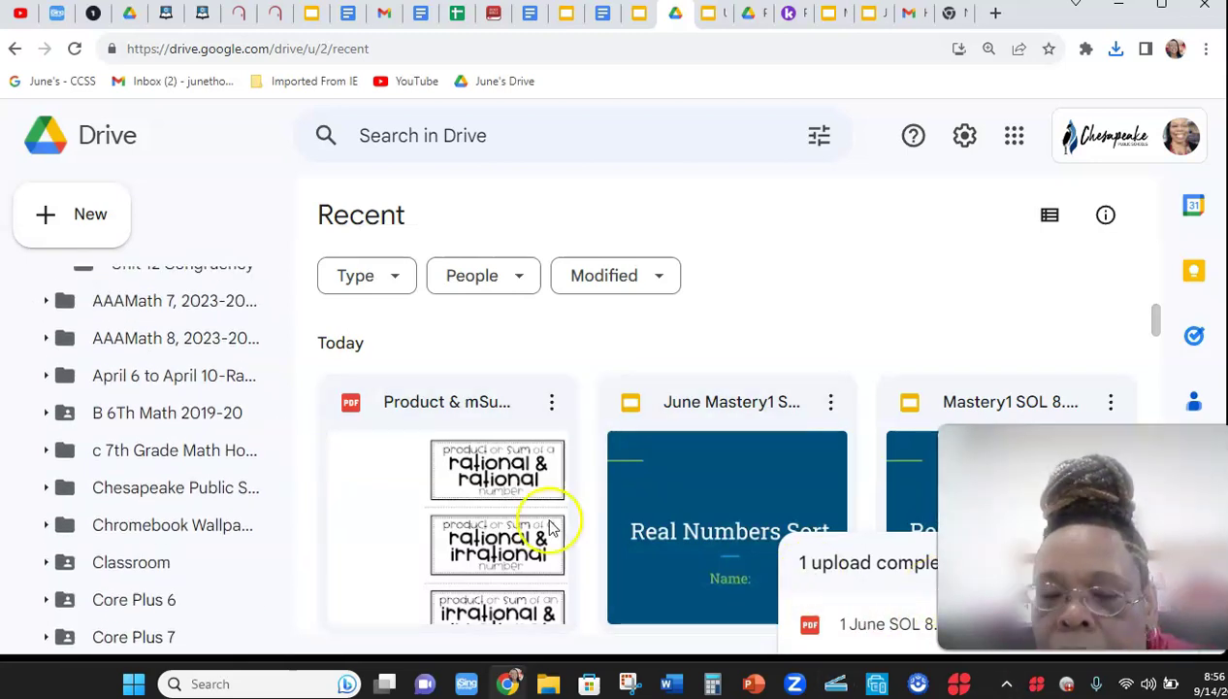
drag(282, 451, 289, 341)
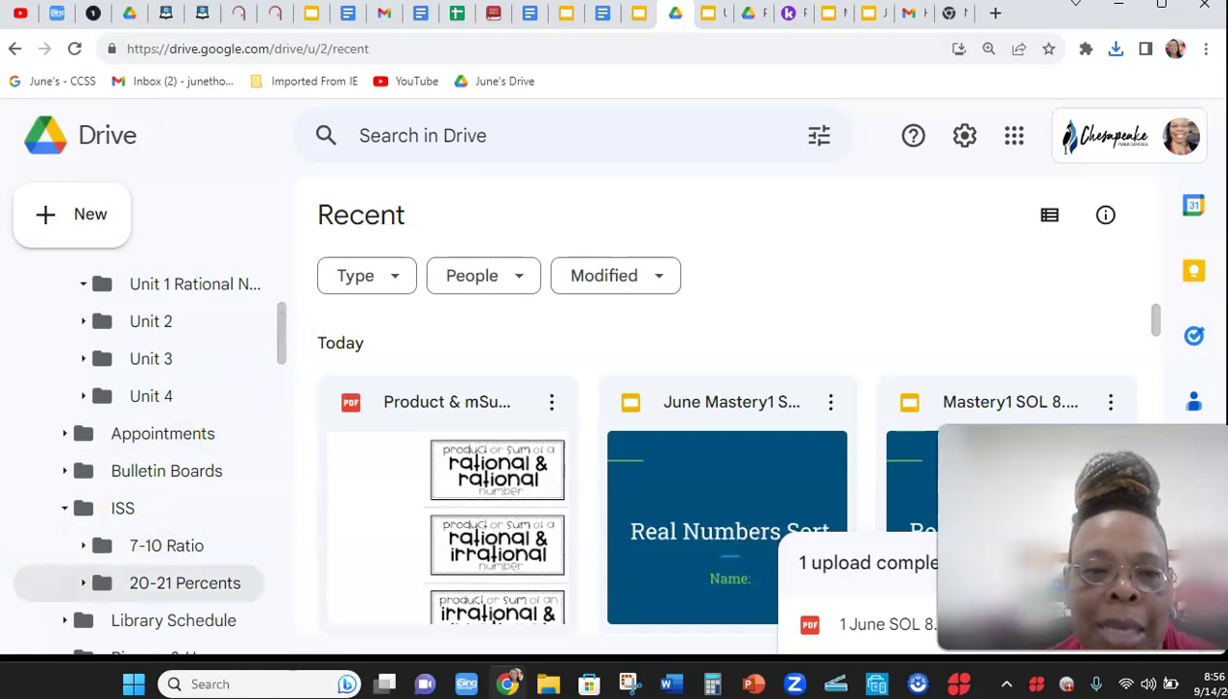